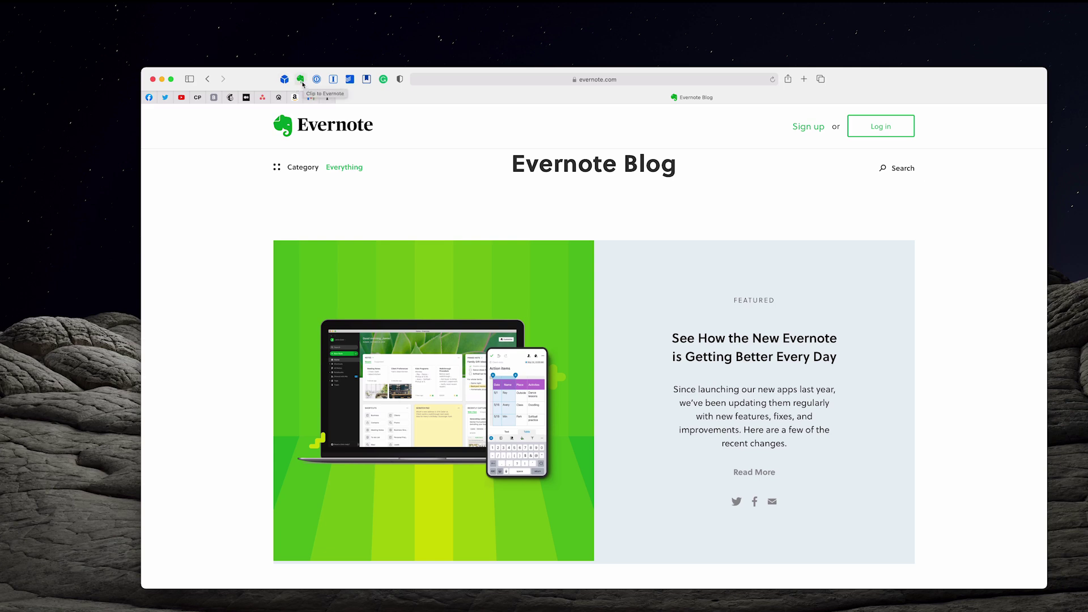
Step: Glance at the Chrome productivity blog, then return to the Safari Evernote Blog window
key("ctrl+Up")
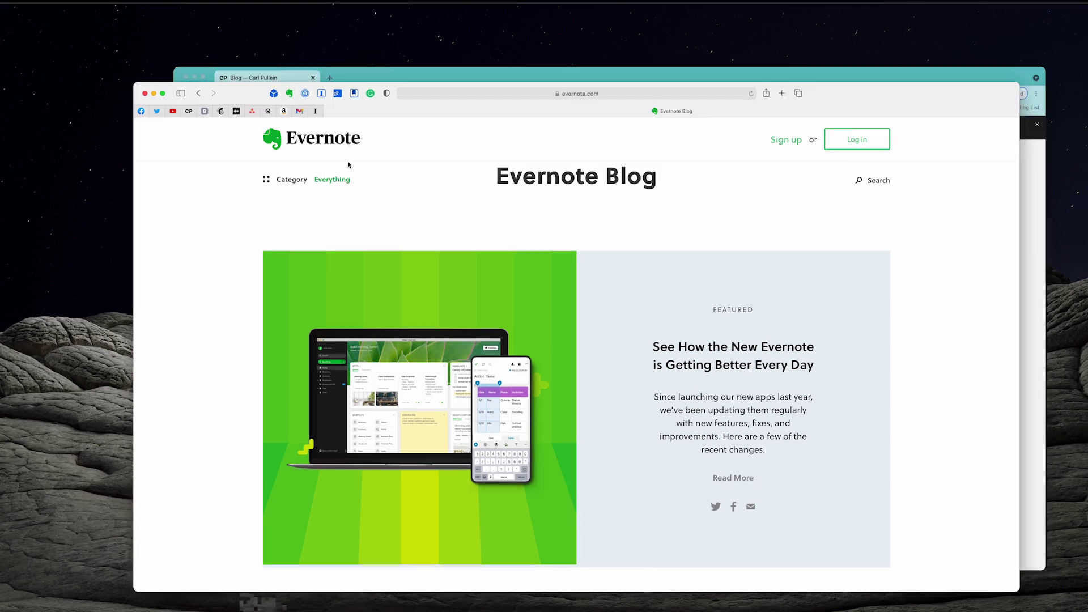
left_click(632, 262)
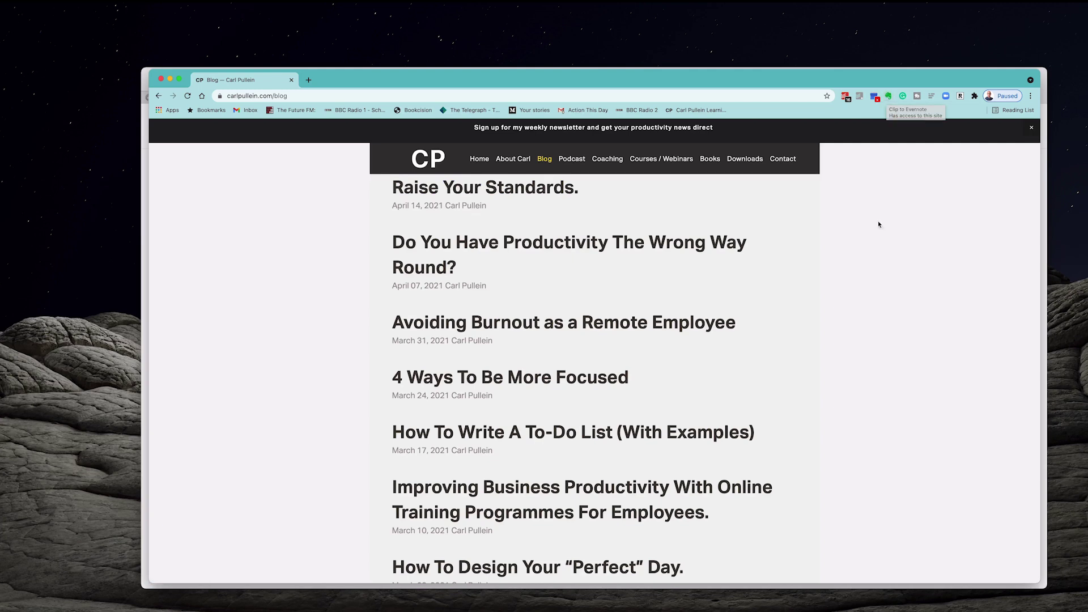
key("ctrl+Up")
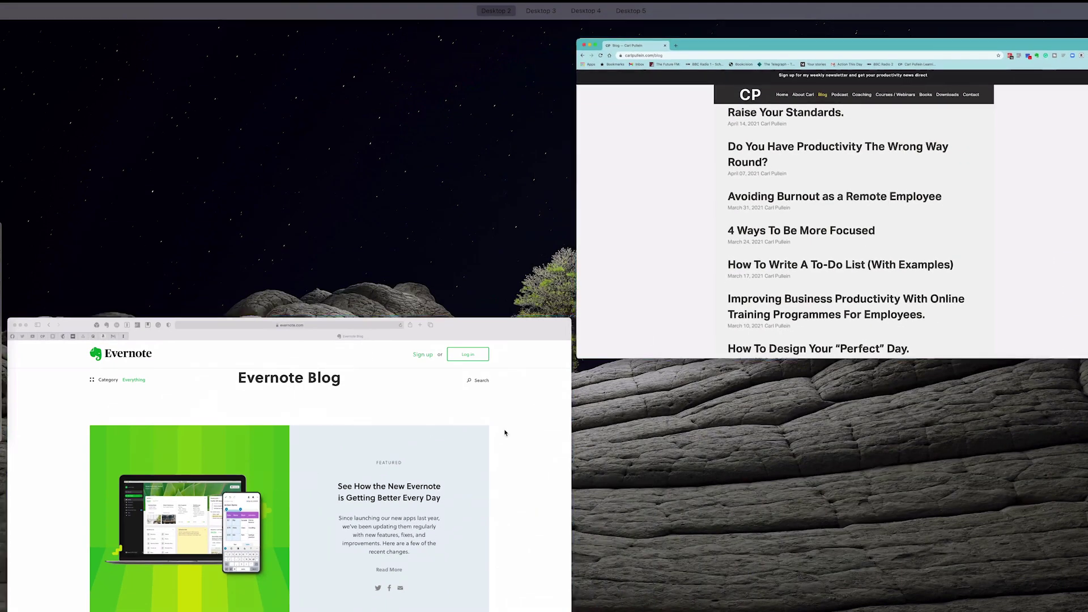
left_click(503, 430)
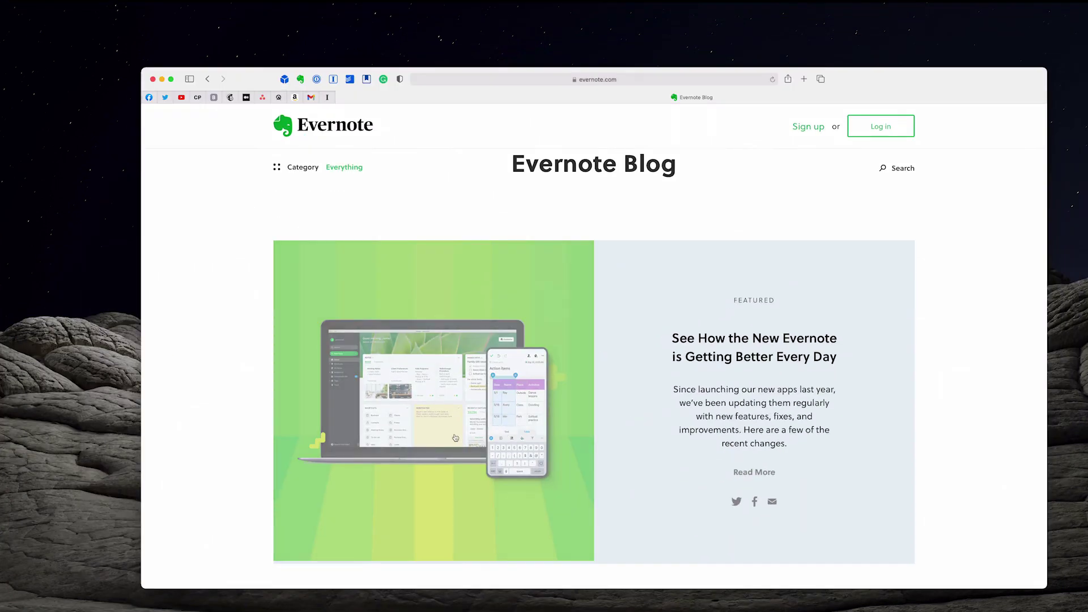
Step: Open the Safari Extensions page in the App Store from the Safari menu
mouse_move(71, 5)
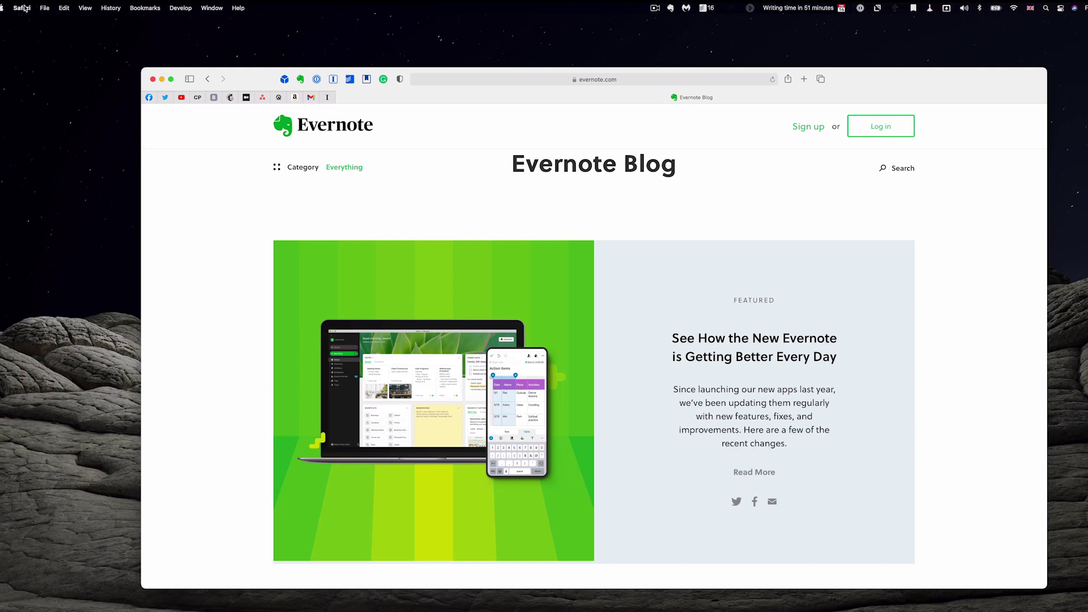
left_click(23, 8)
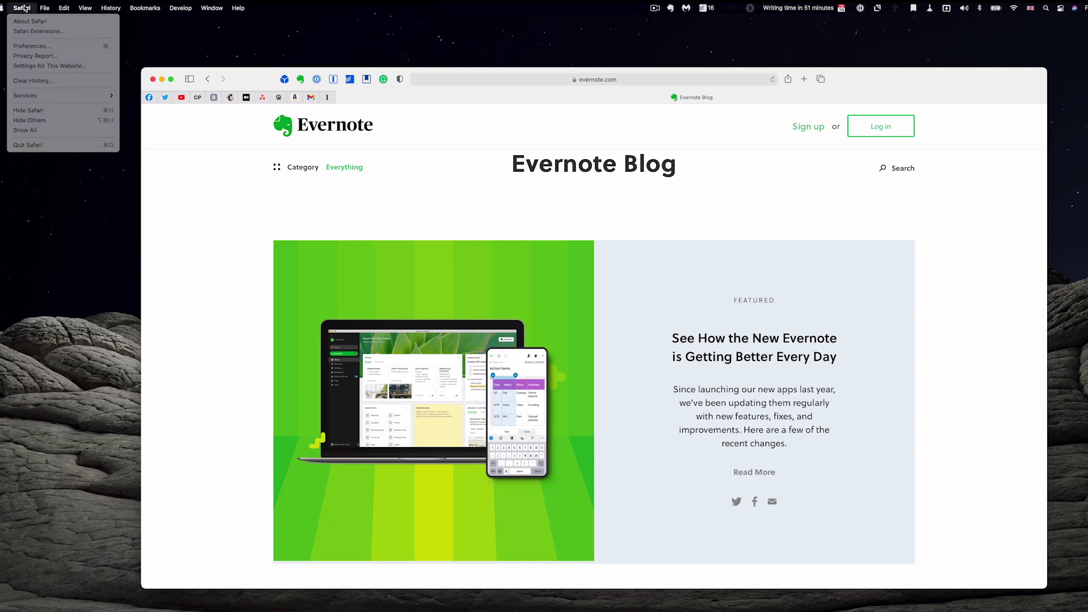
left_click(41, 31)
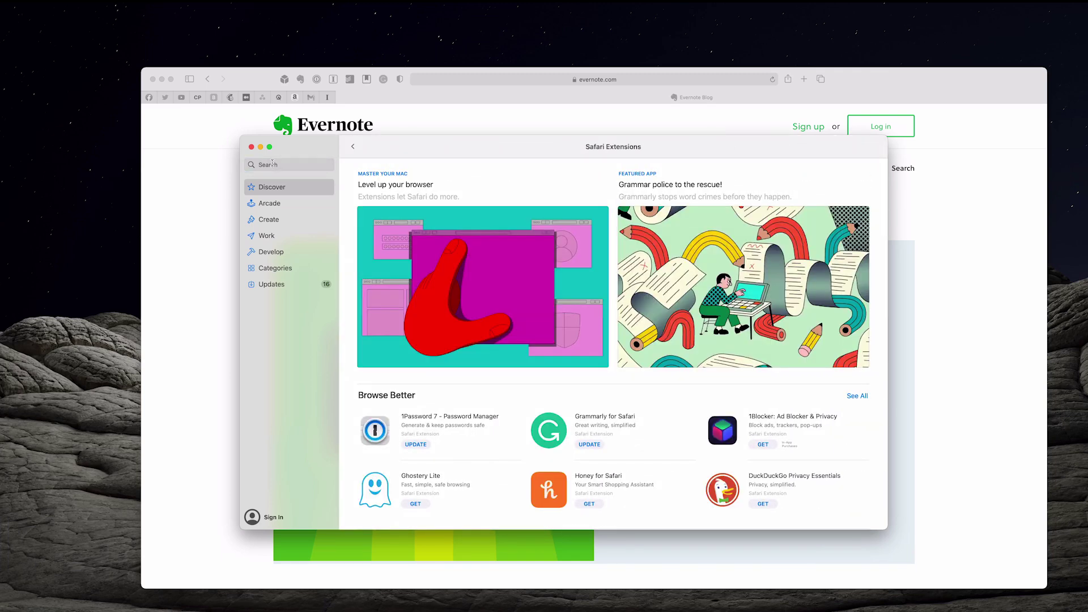
Step: Search the App Store for Evernote and browse the Evernote and Web Clipper results
left_click(272, 166)
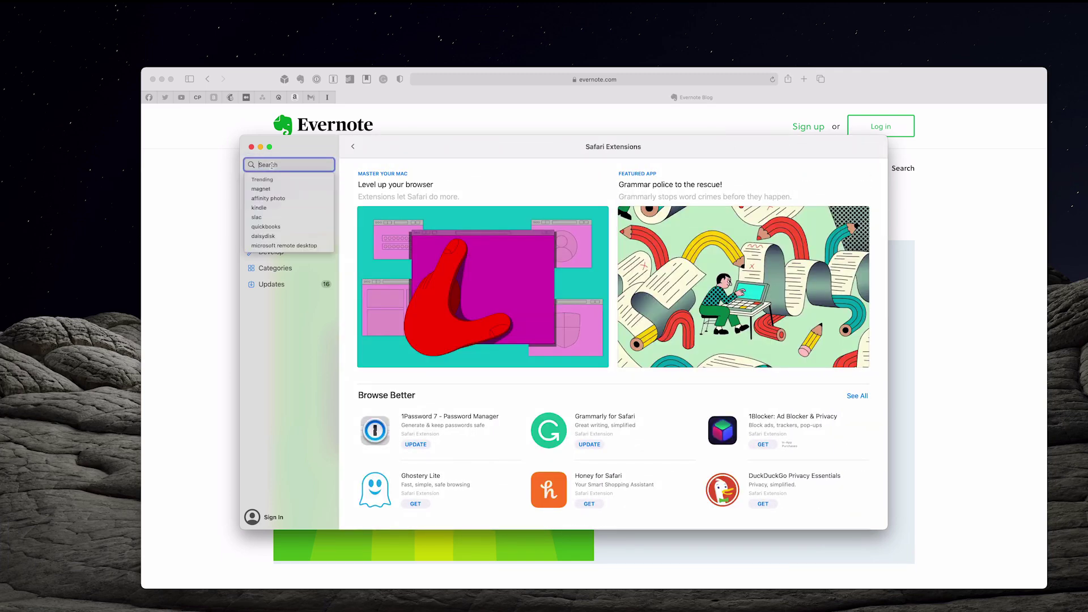
type("Evernote")
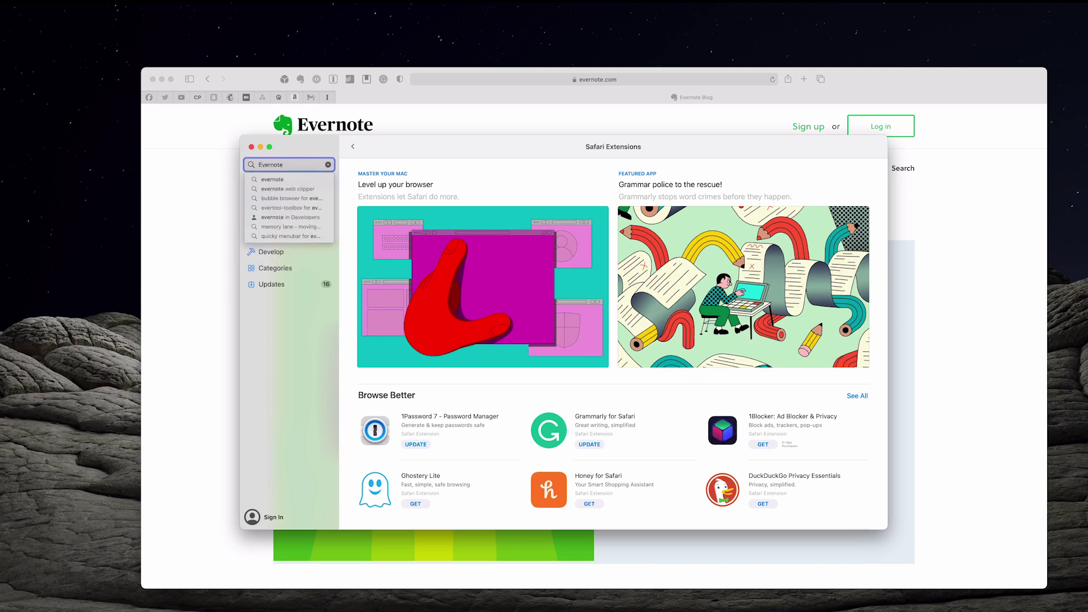
key("Return")
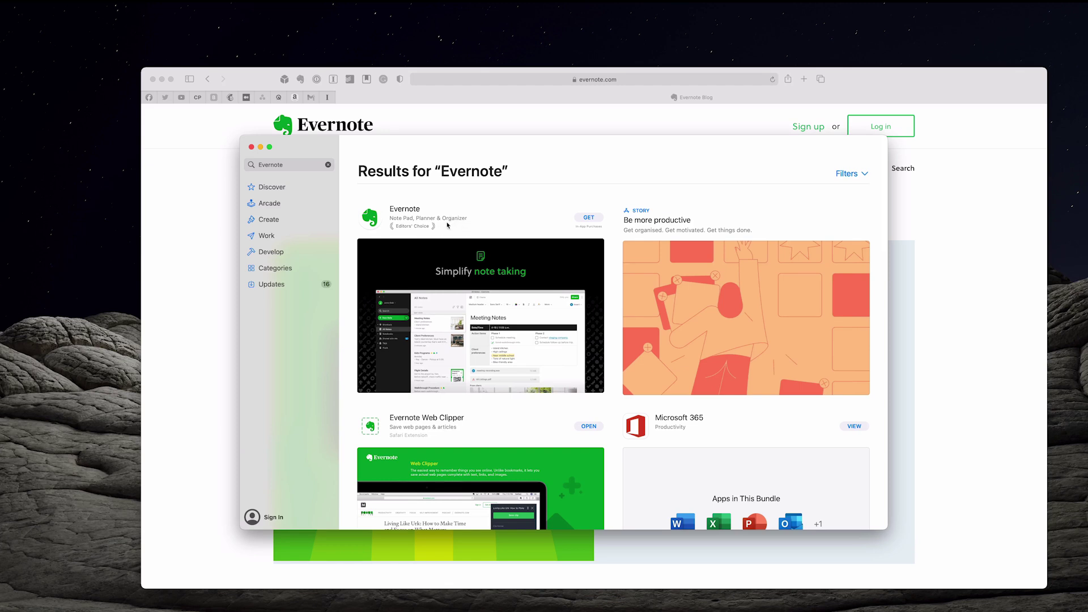
scroll(449, 230, "down", 5)
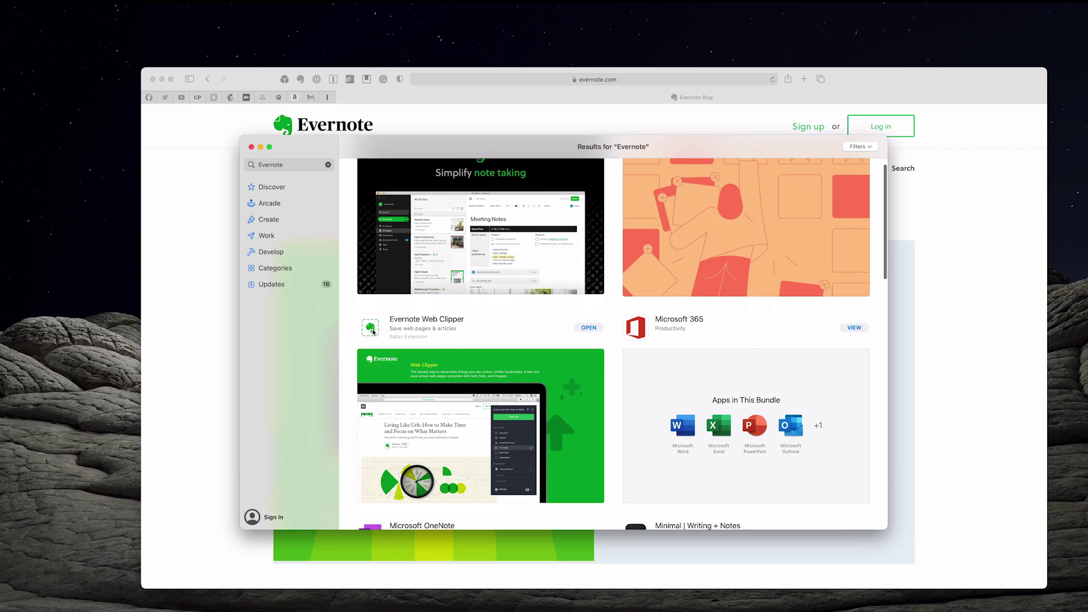
scroll(373, 332, "up", 3)
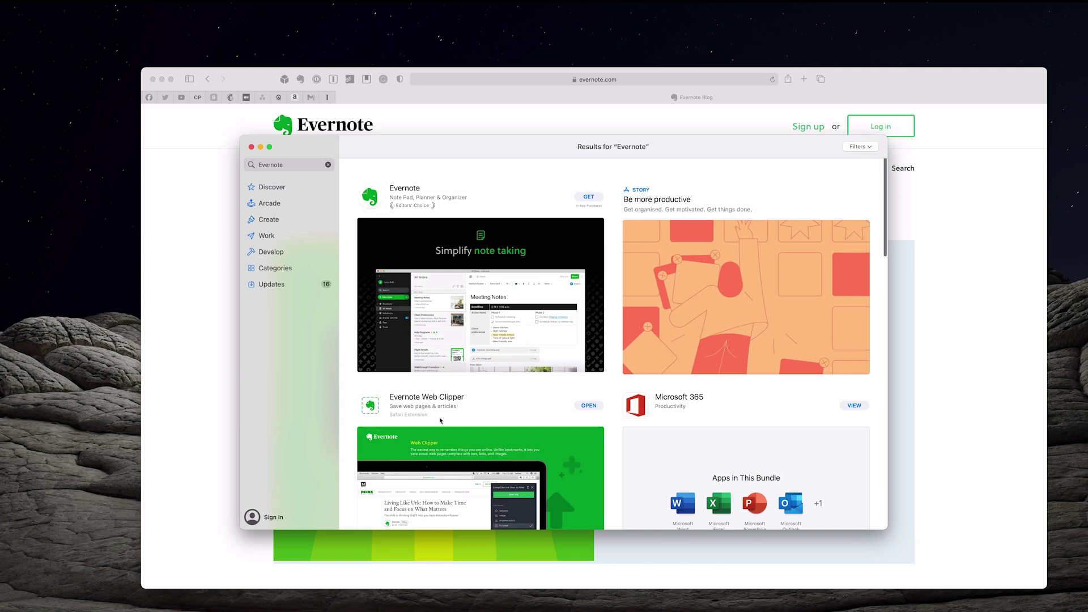
scroll(444, 422, "down", 3)
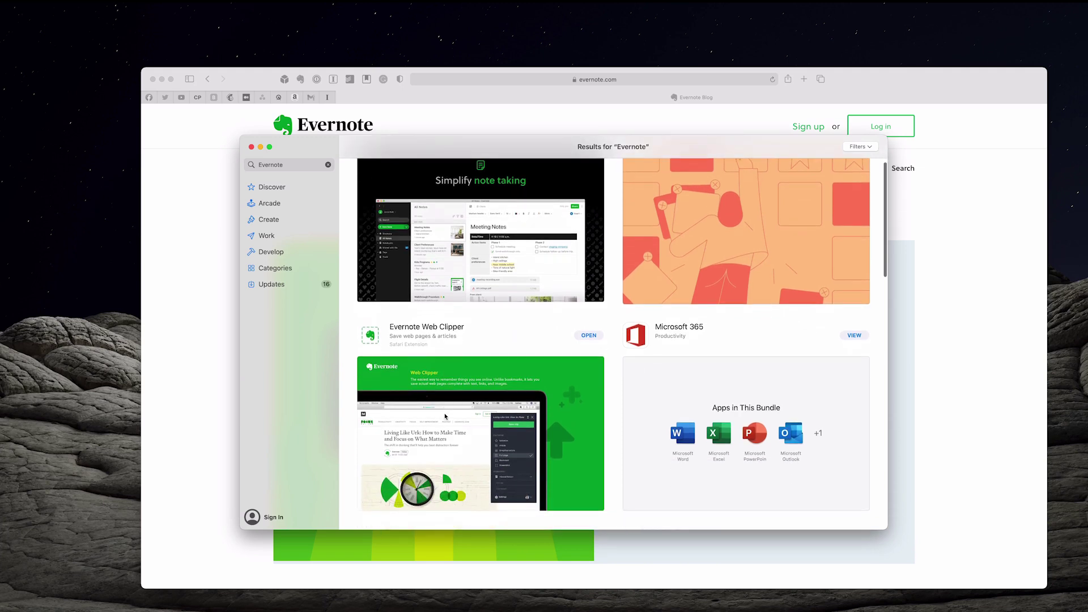
scroll(445, 417, "up", 4)
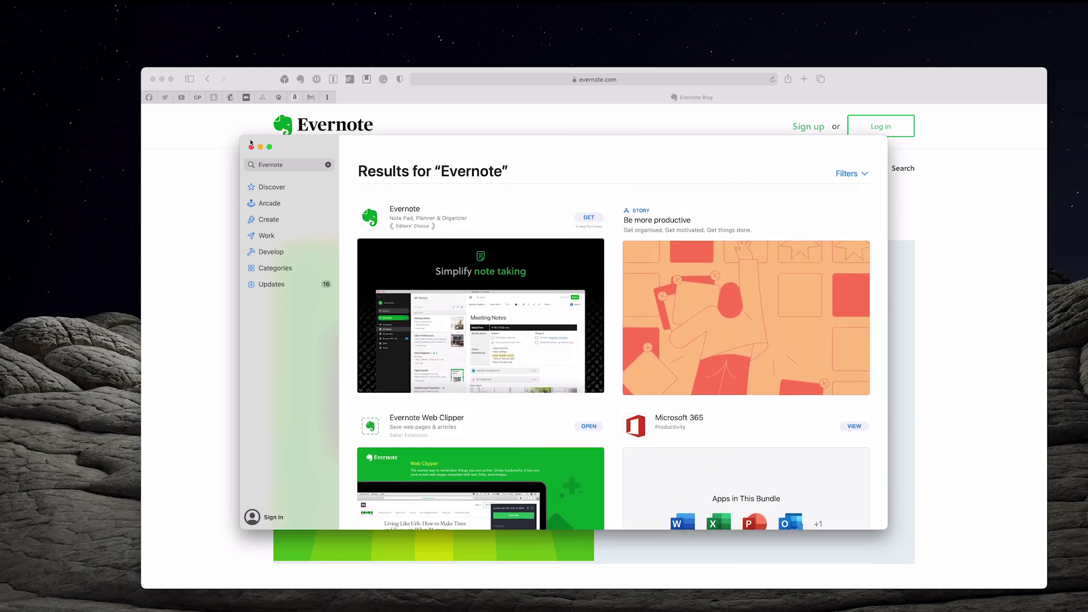
Step: Close the App Store and bring the Chrome blog window to the front
left_click(252, 148)
key("ctrl+Up")
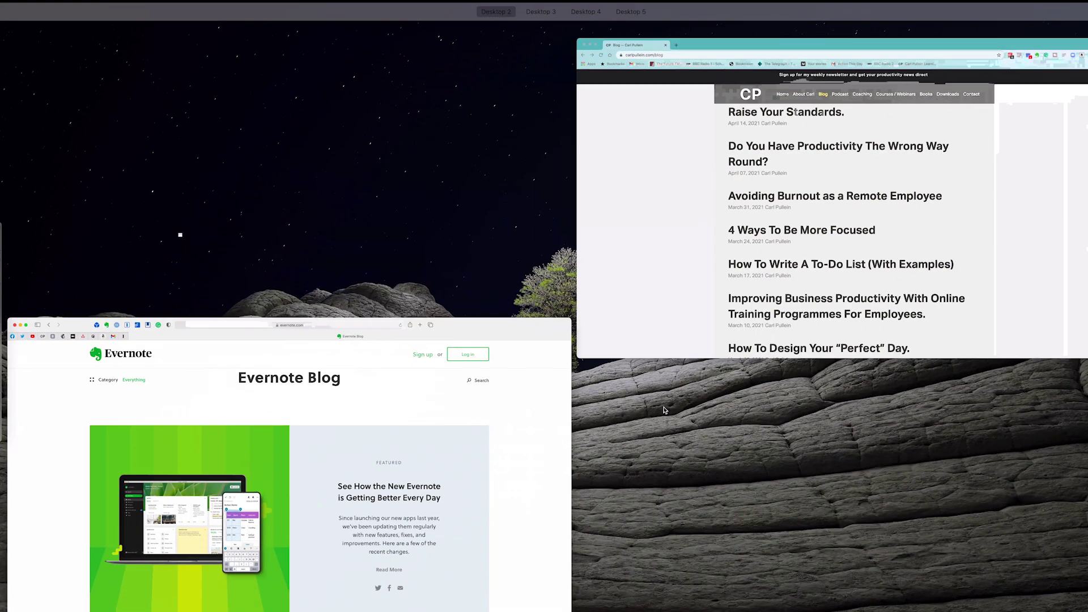
left_click(832, 295)
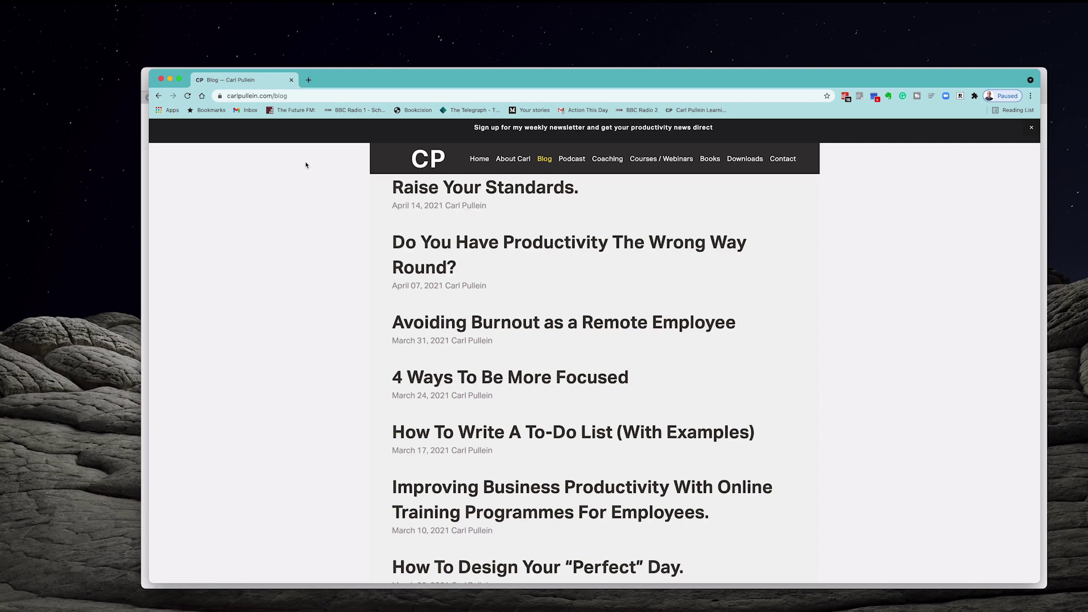
Step: Search the Chrome Web Store for 'Evernote' from a new tab's Apps page
key("super+t")
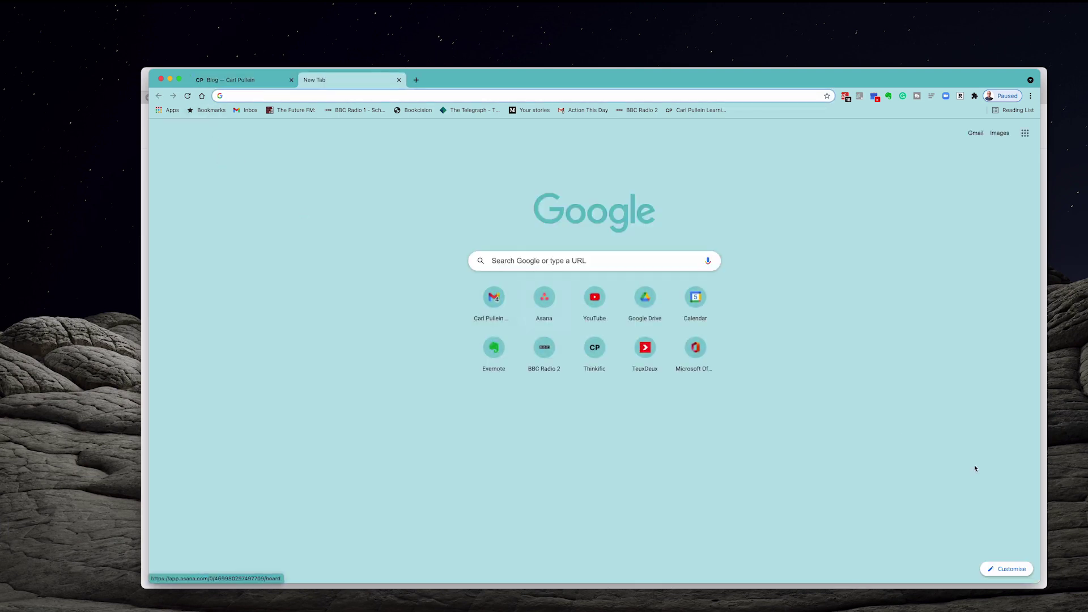
left_click(172, 111)
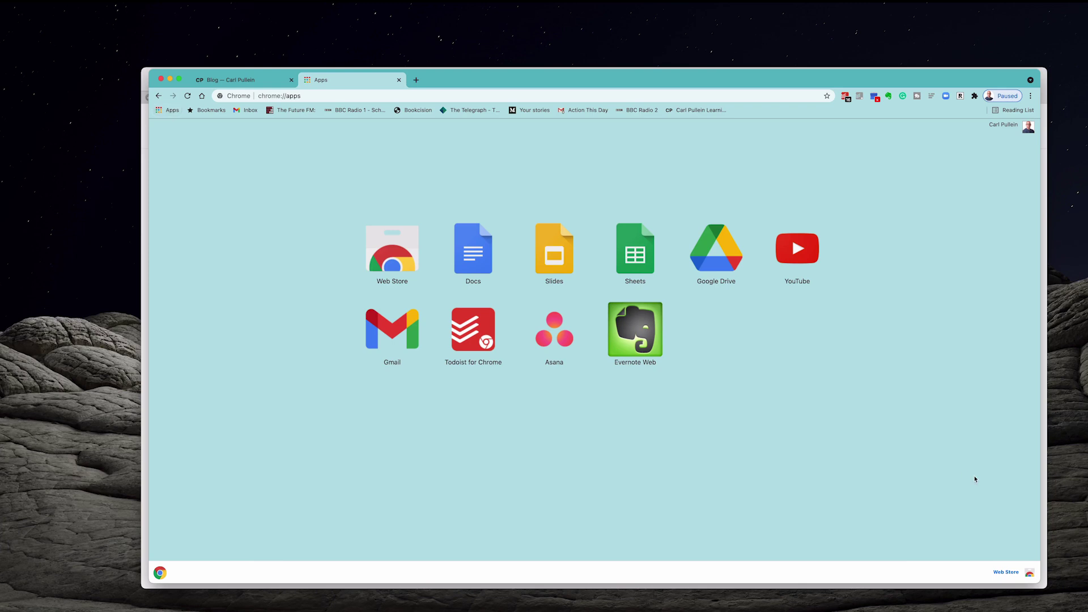
left_click(1012, 575)
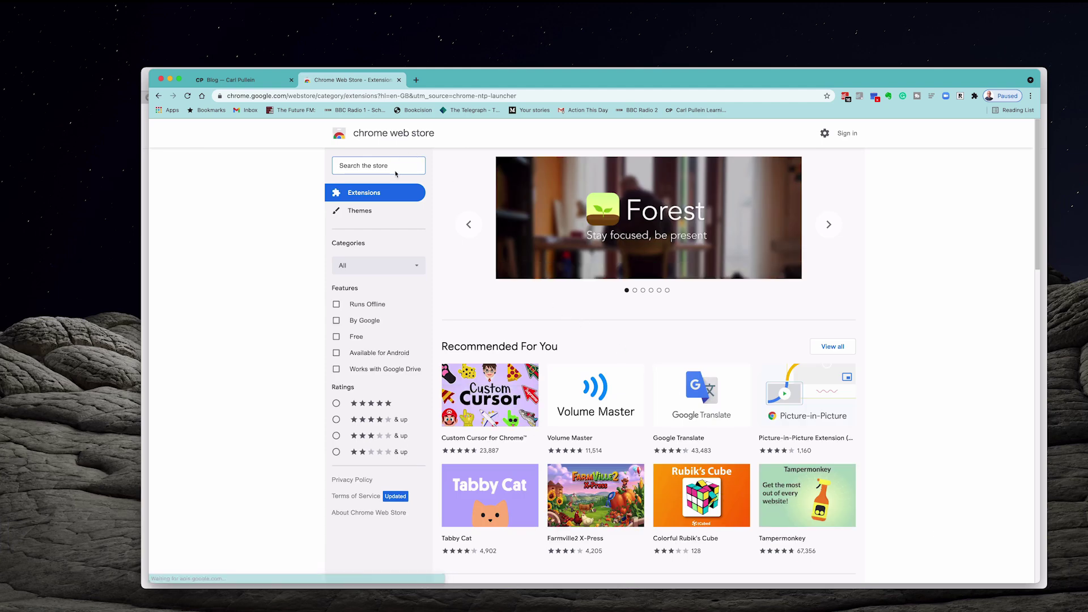
type("Evern")
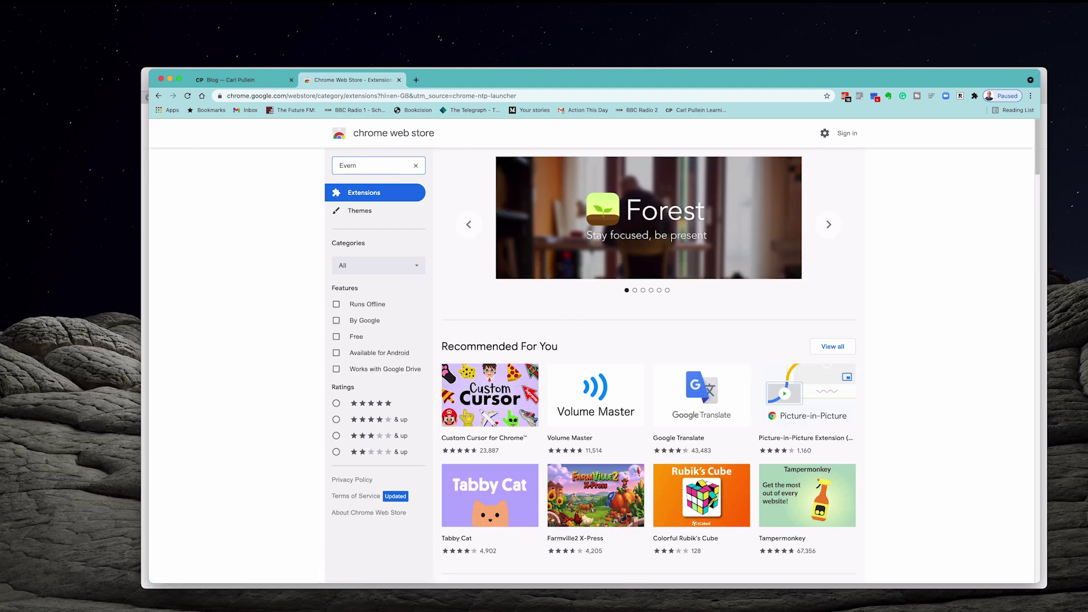
type("ote")
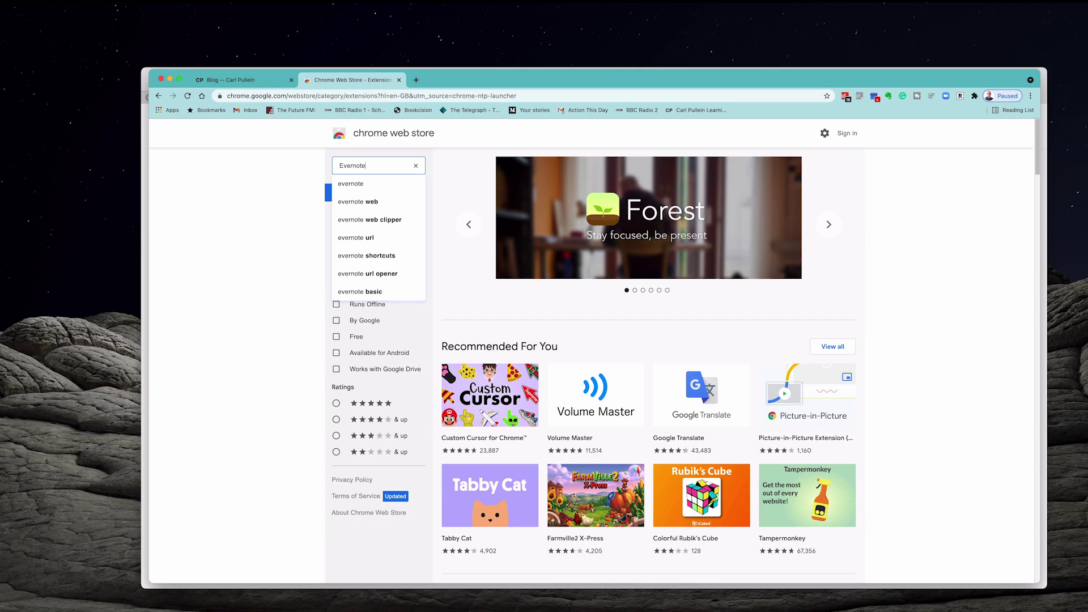
key("Return")
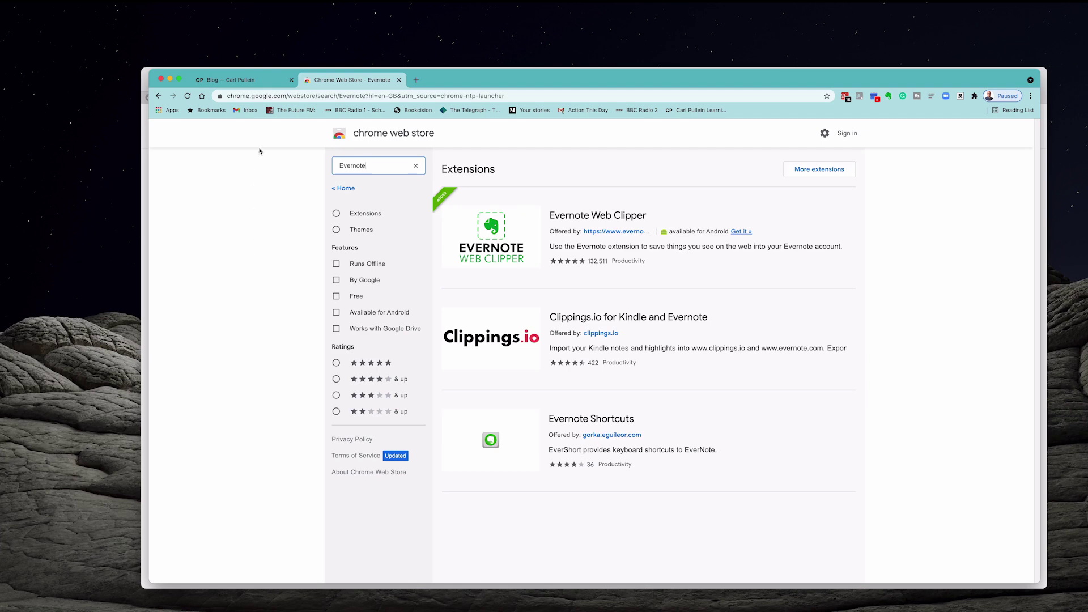
Step: Close the Web Store tab and return to the Safari Evernote Blog window
left_click(399, 80)
key("ctrl+Up")
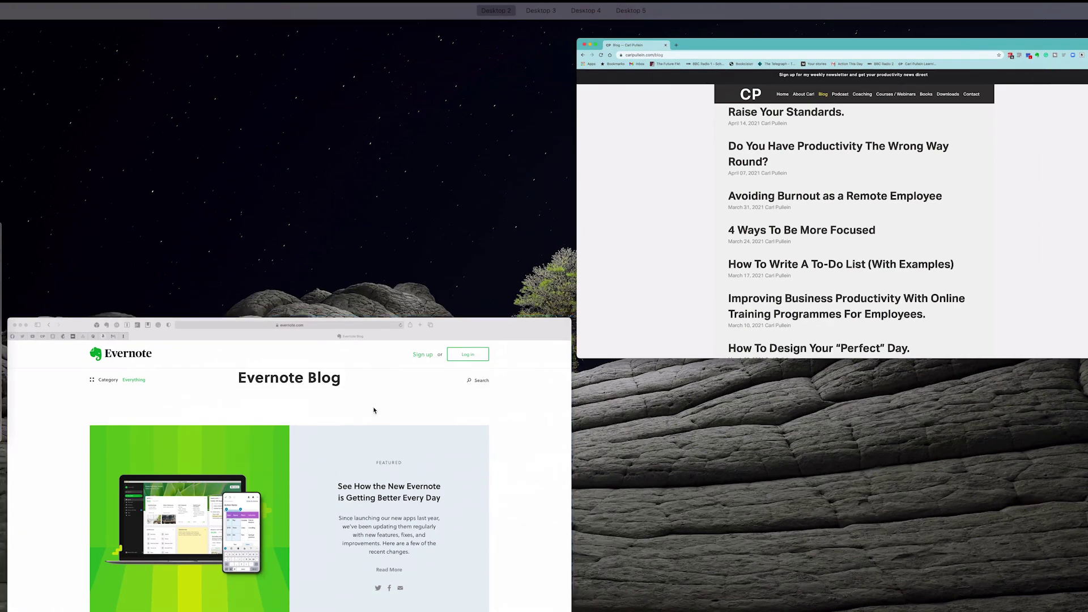
left_click(376, 410)
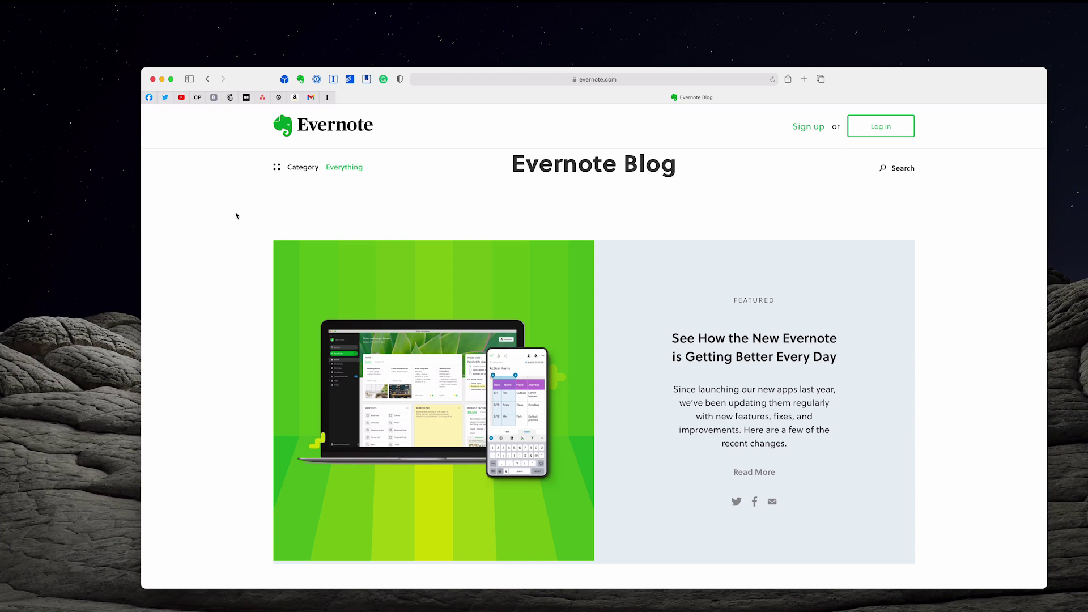
Step: Open 'See How the New Evernote is Getting Better Every Day' and skim through it
scroll(237, 215, "down", 10)
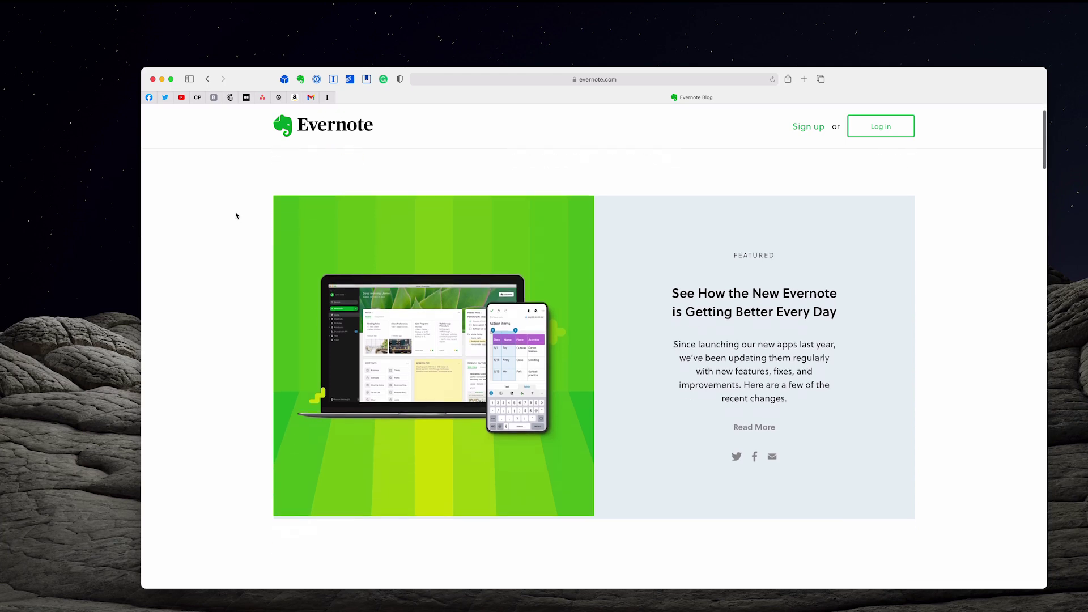
scroll(236, 215, "down", 2)
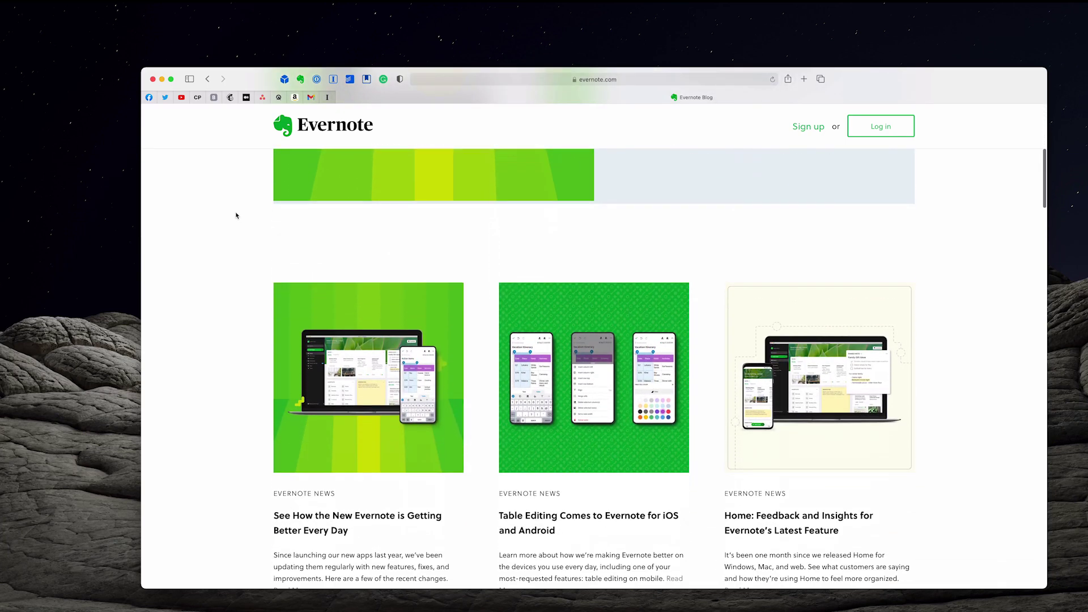
scroll(237, 215, "down", 3)
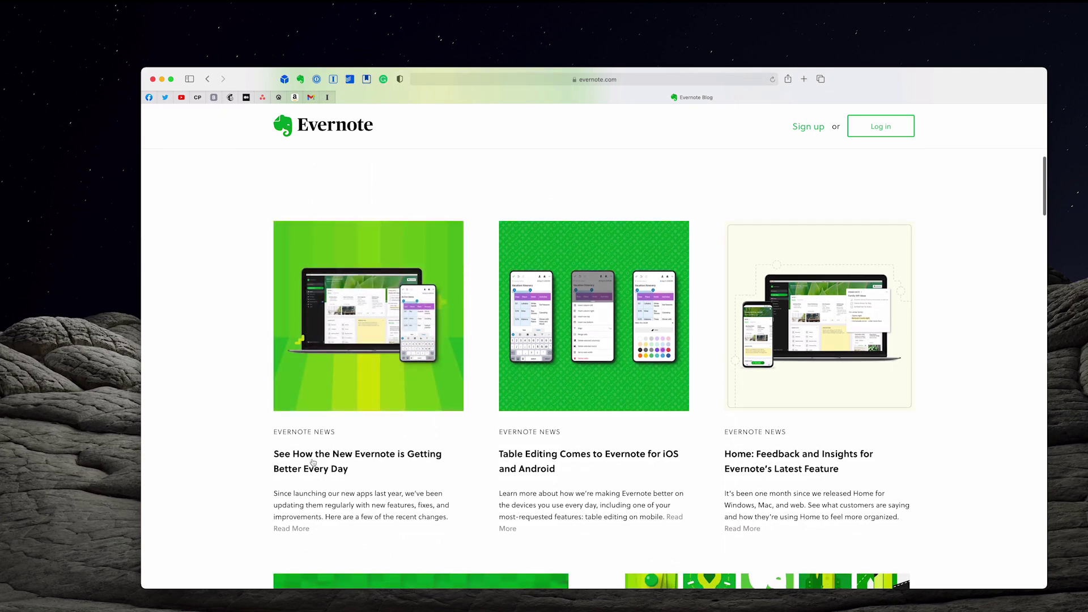
left_click(316, 458)
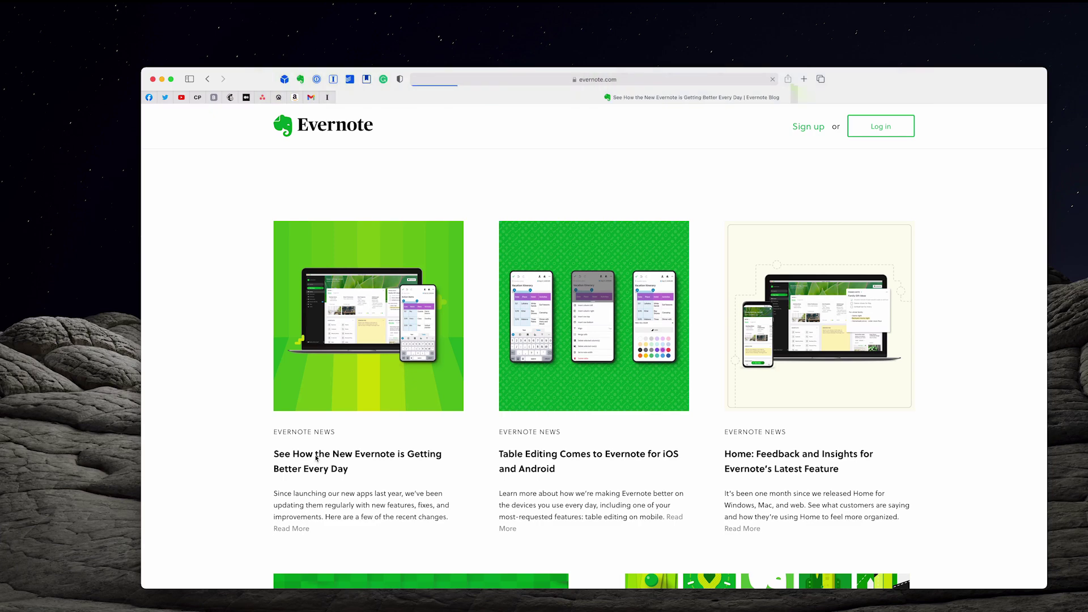
scroll(544, 457, "down", 15)
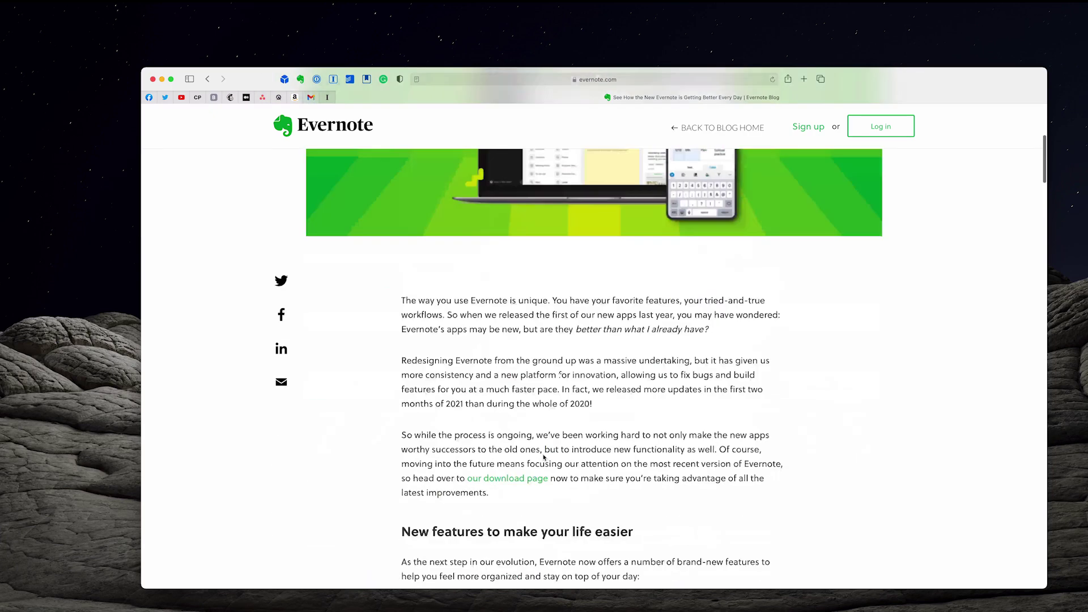
scroll(544, 457, "down", 5)
scroll(545, 456, "up", 20)
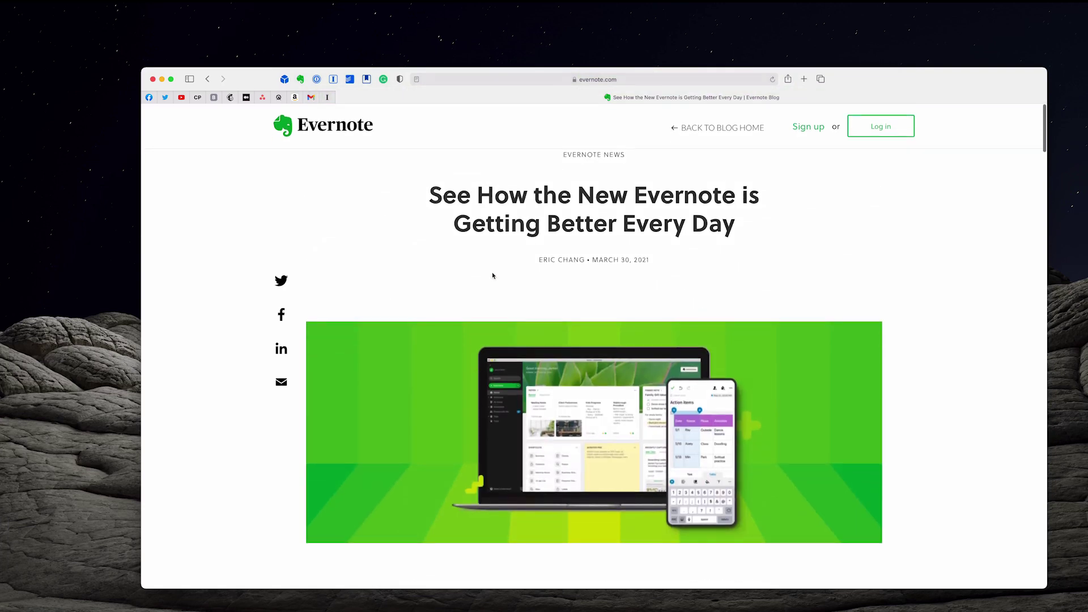
Step: Preview the article in the clipper as Simplified article, Full page and Bookmark
left_click(300, 79)
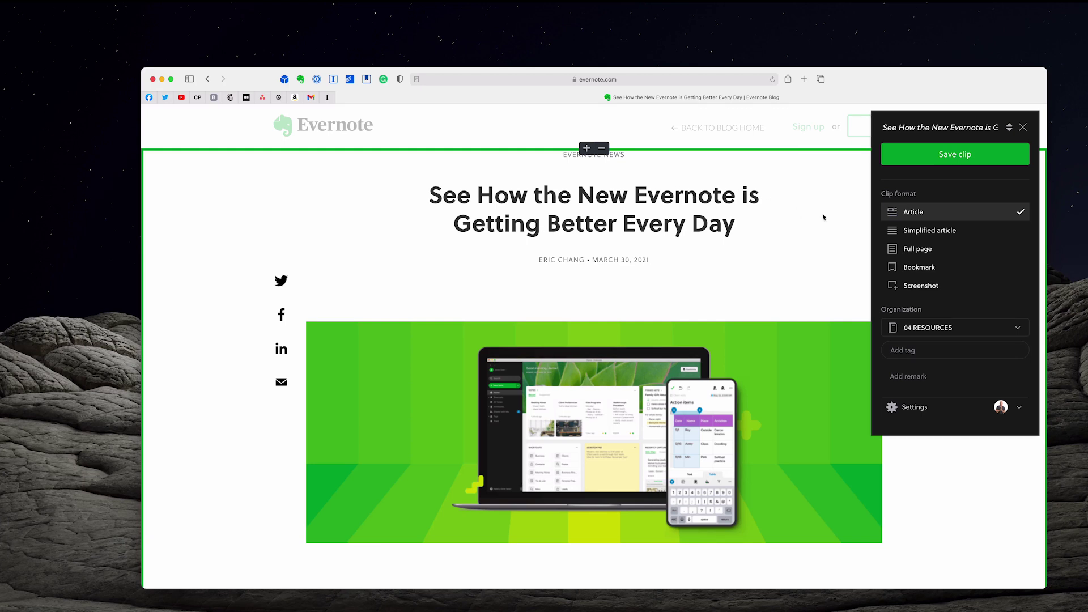
left_click(895, 229)
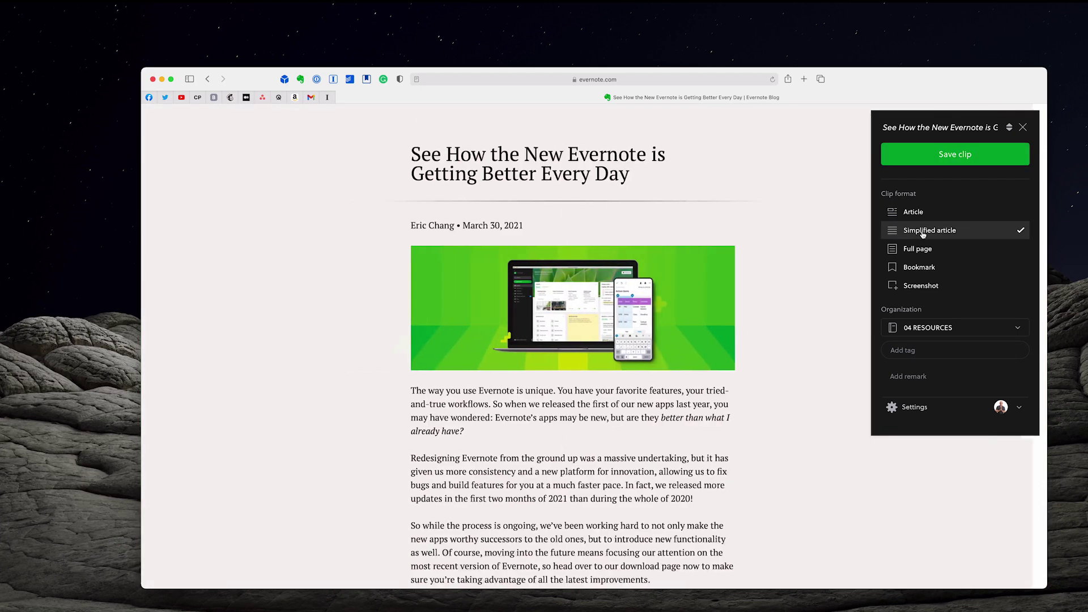
scroll(609, 341, "down", 20)
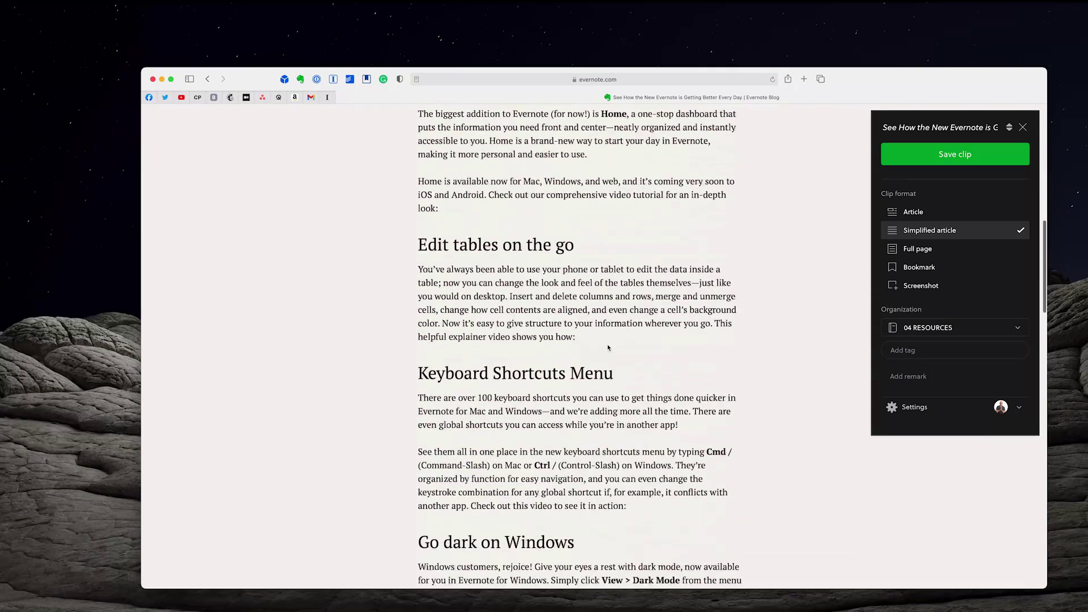
scroll(609, 347, "down", 20)
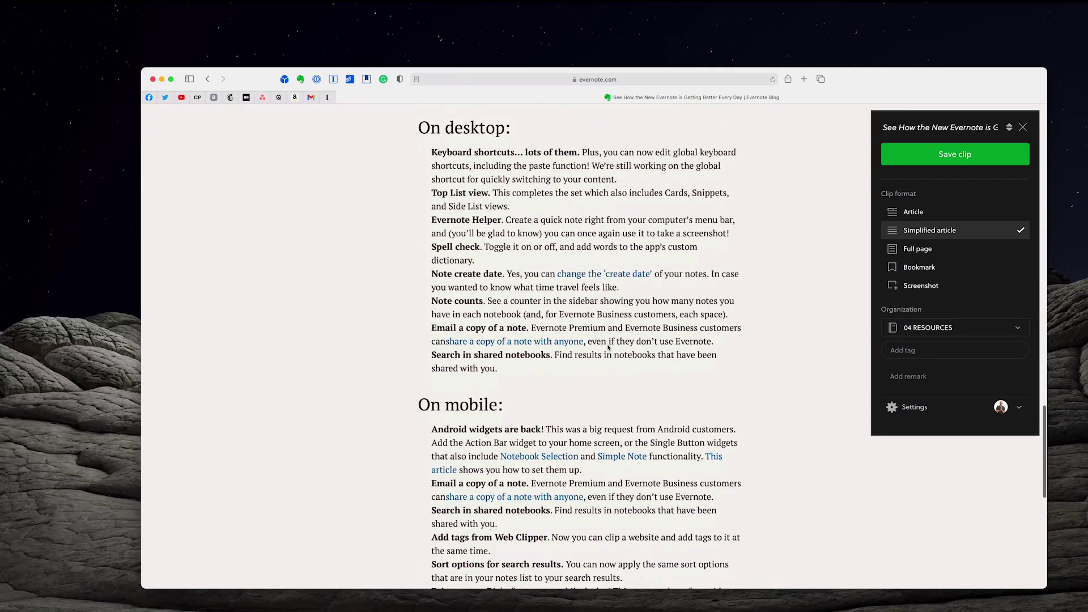
scroll(608, 345, "up", 20)
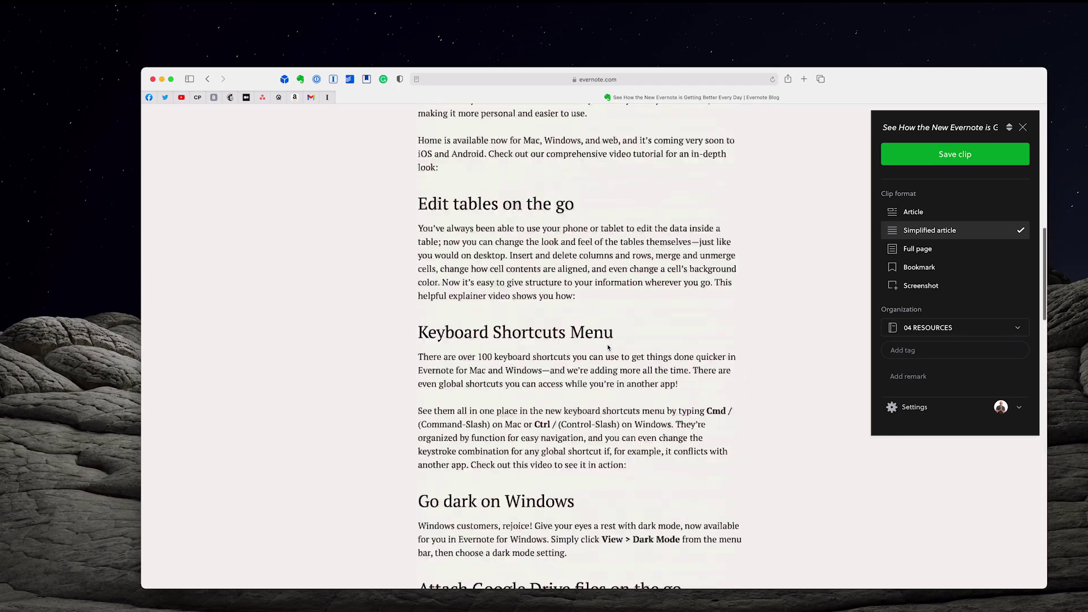
left_click(933, 250)
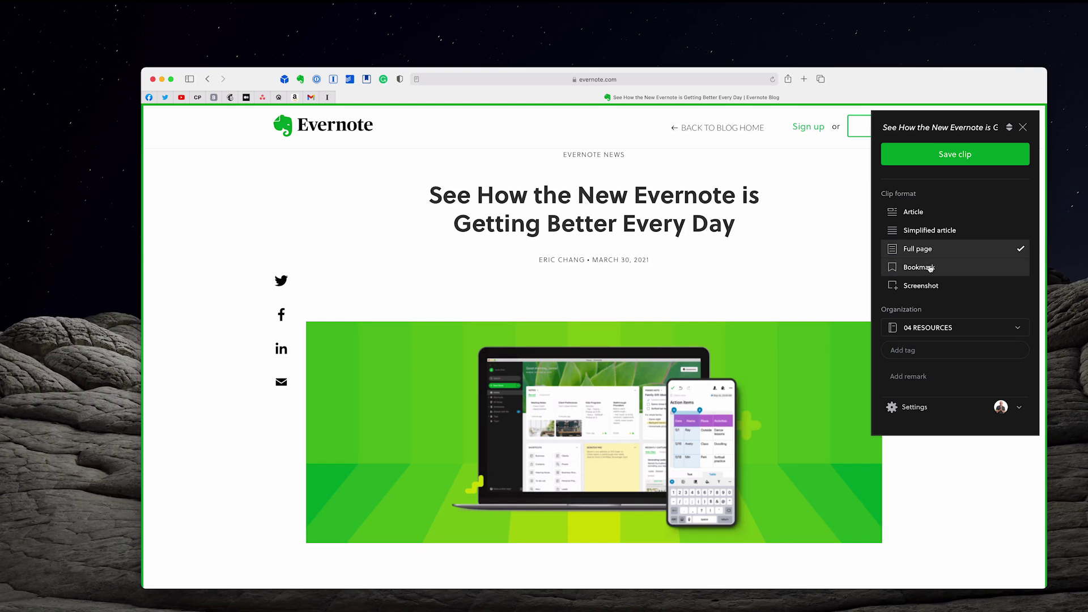
left_click(931, 268)
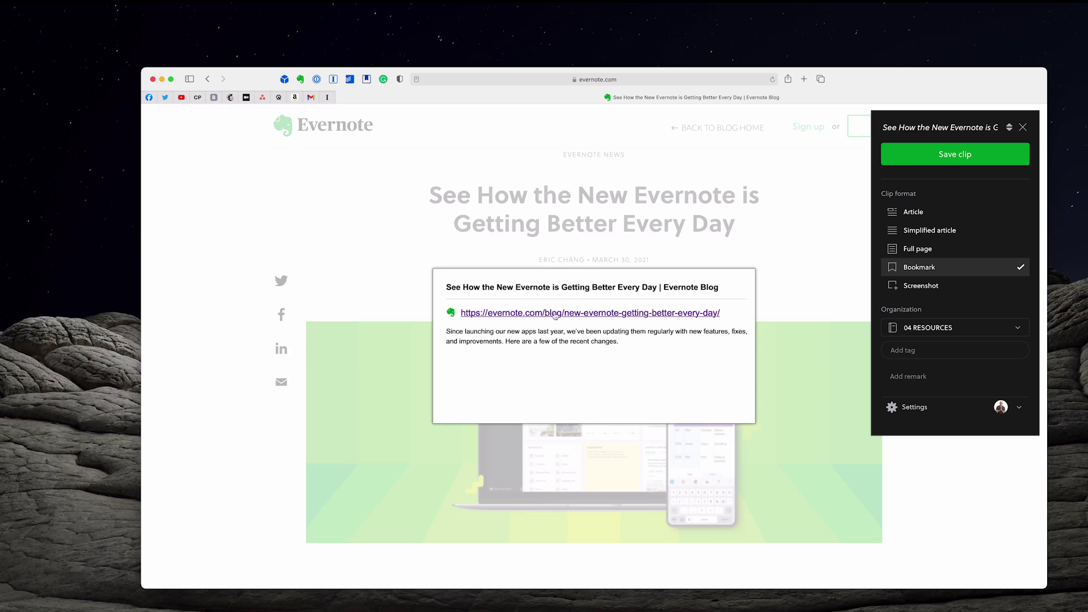
Step: Save a screenshot of the article's hero image as a clip to 04 RESOURCES
left_click(930, 287)
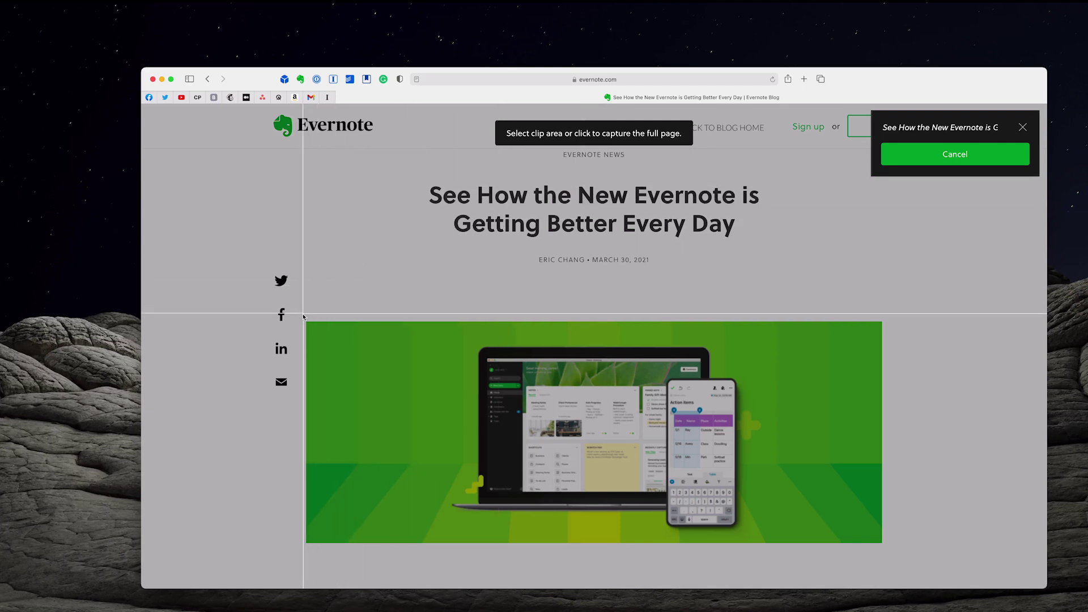
left_click_drag(301, 315, 892, 550)
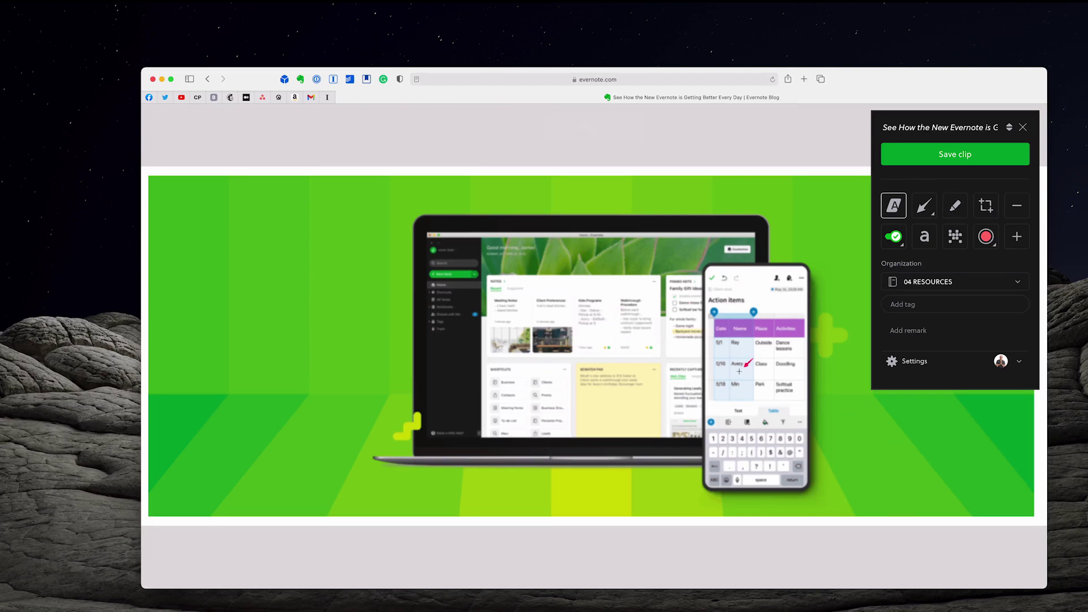
left_click(975, 153)
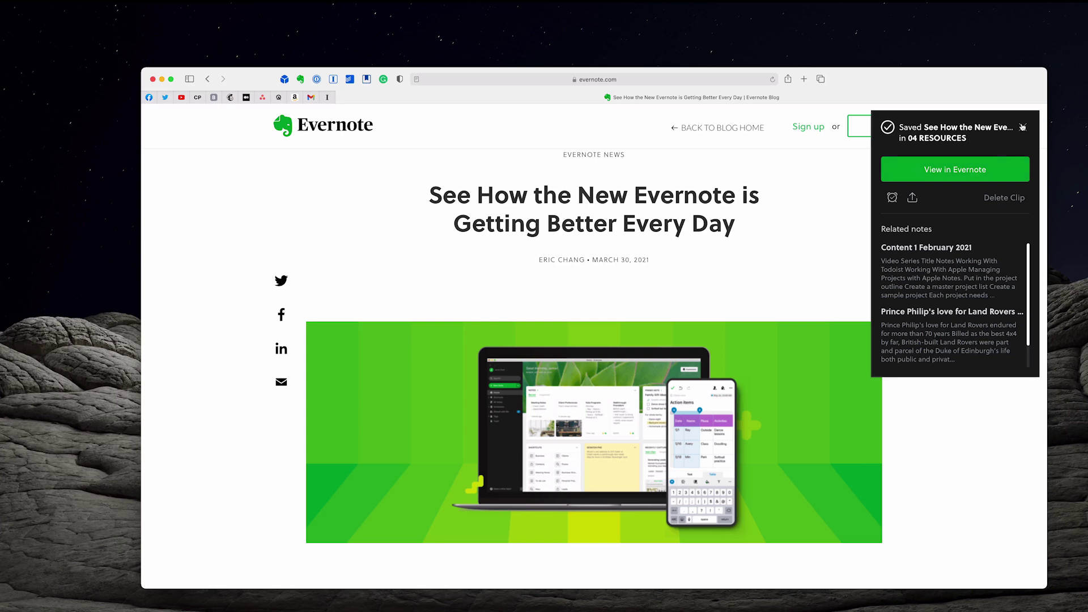
left_click(1023, 127)
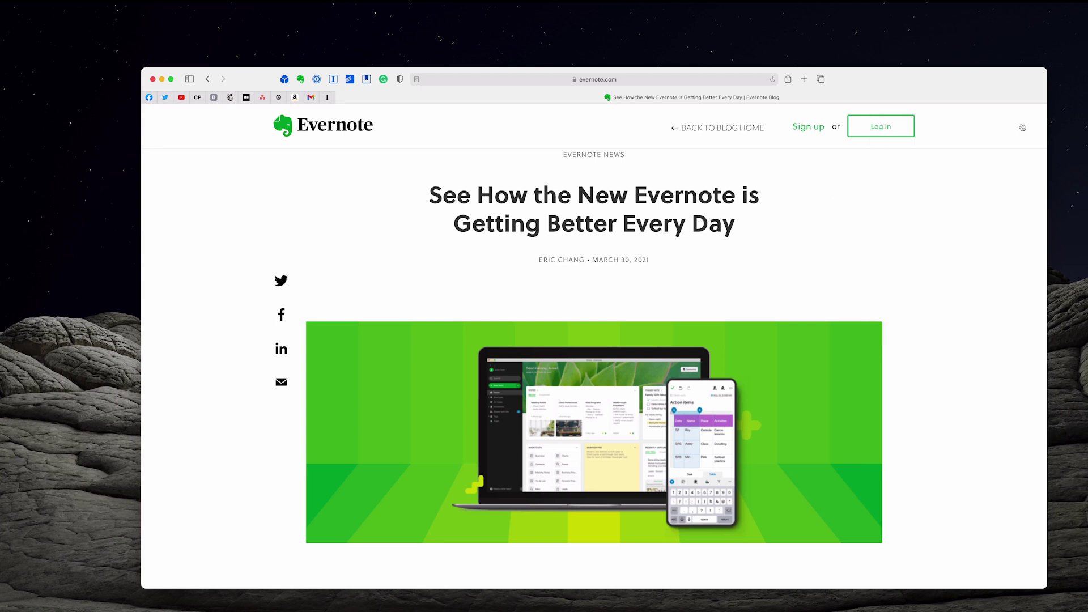
Step: Open the clipper's General settings and try light mode before switching back to dark mode
left_click(300, 80)
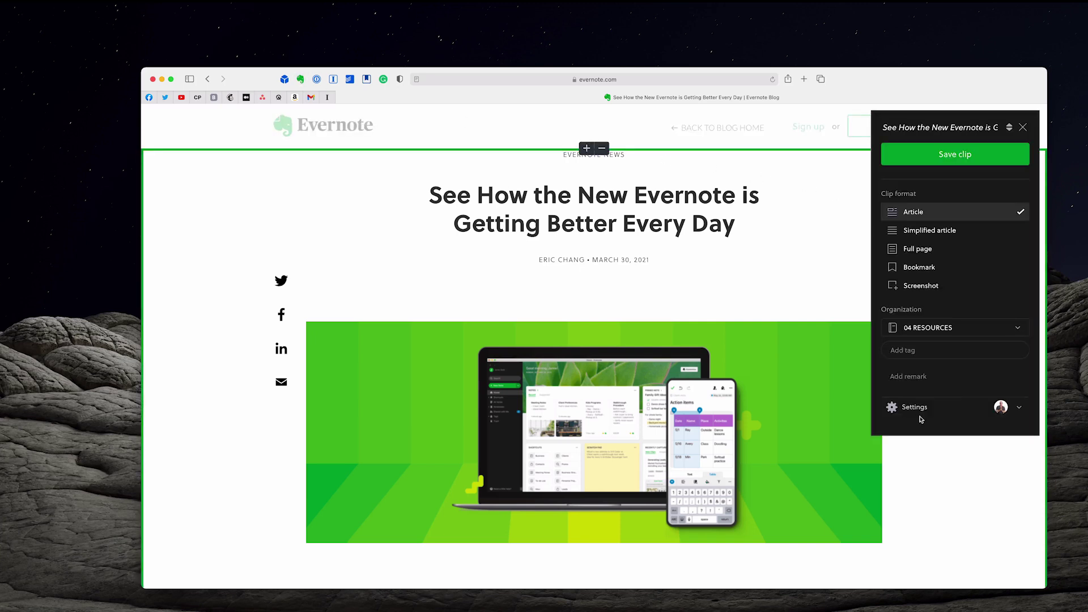
left_click(914, 408)
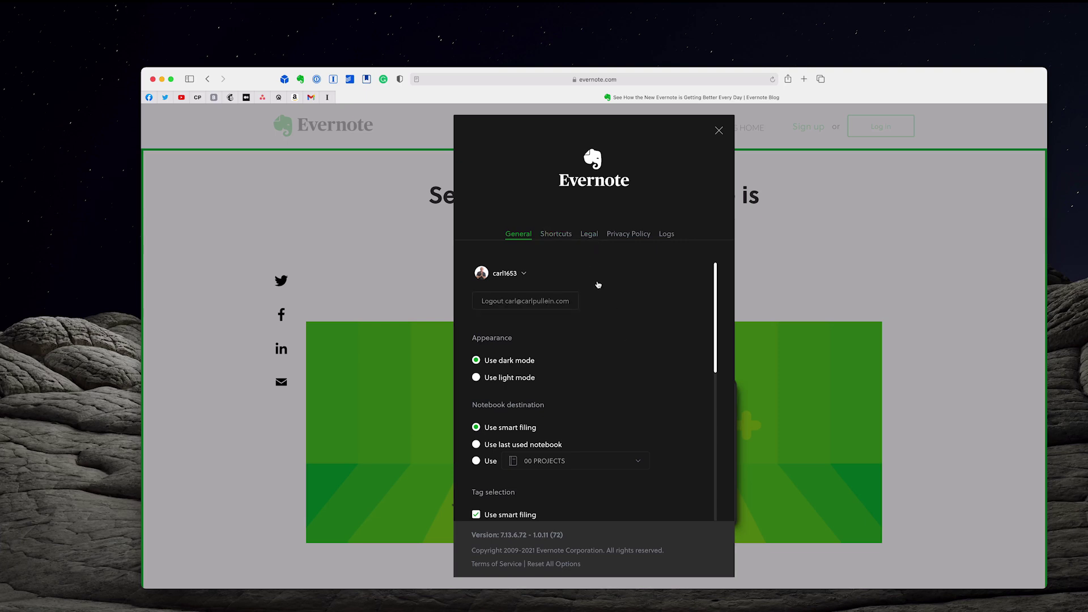
scroll(606, 305, "down", 1)
scroll(606, 305, "down", 2)
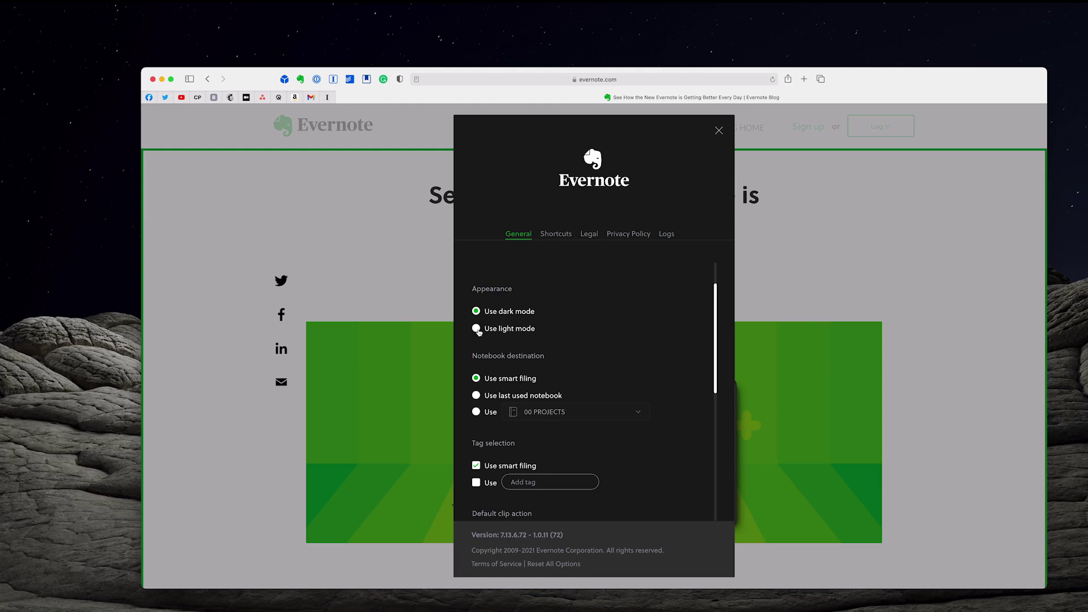
left_click(477, 329)
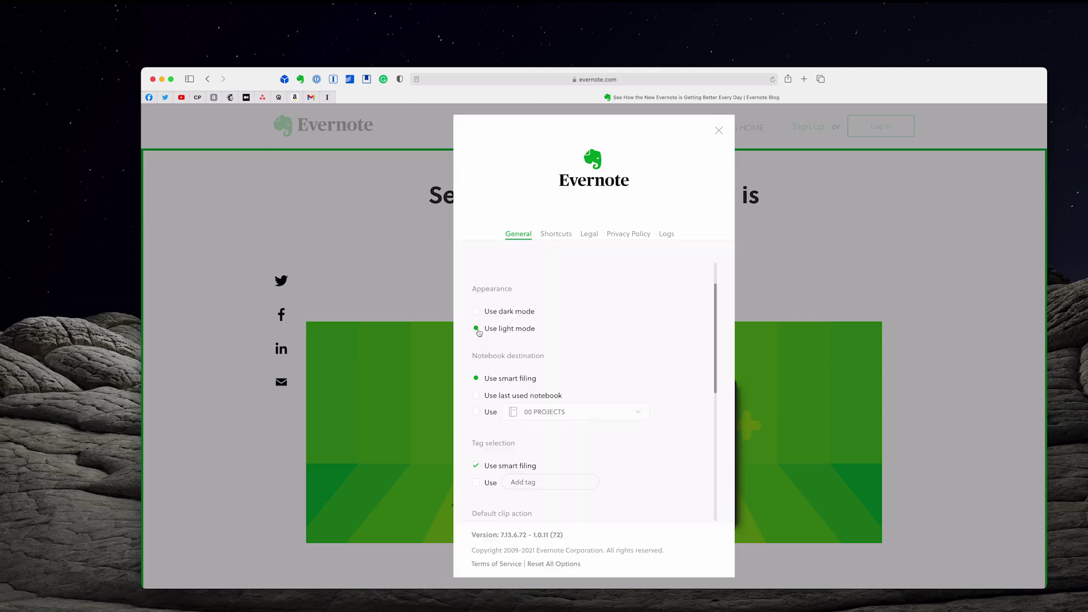
left_click(477, 312)
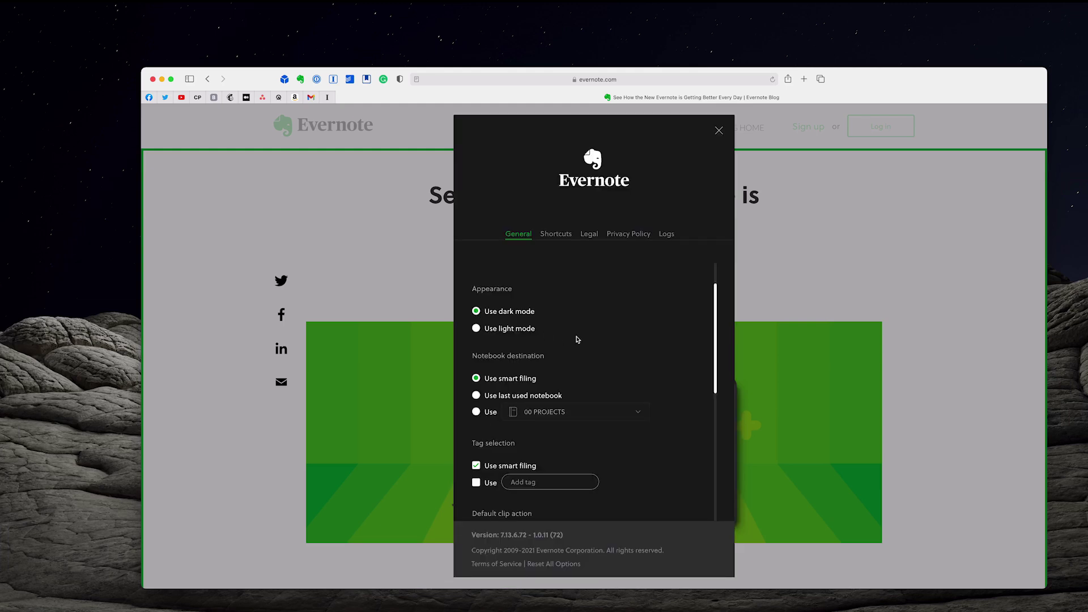
scroll(577, 339, "down", 3)
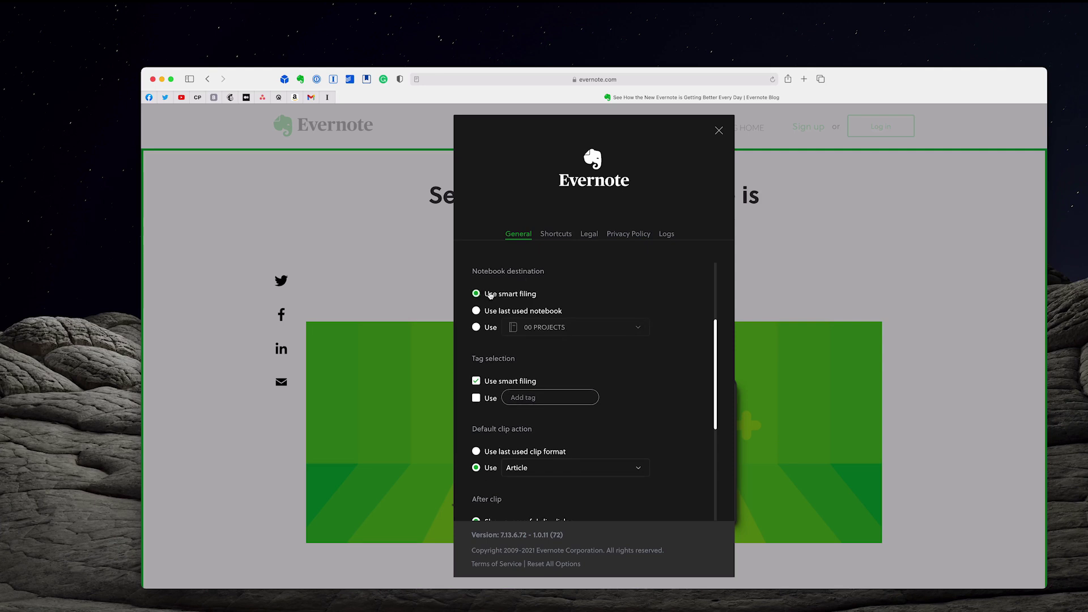
Step: Set Notebook destination to 'Use' with 01 INBOX, and uncheck smart filing under Tag selection
left_click(476, 328)
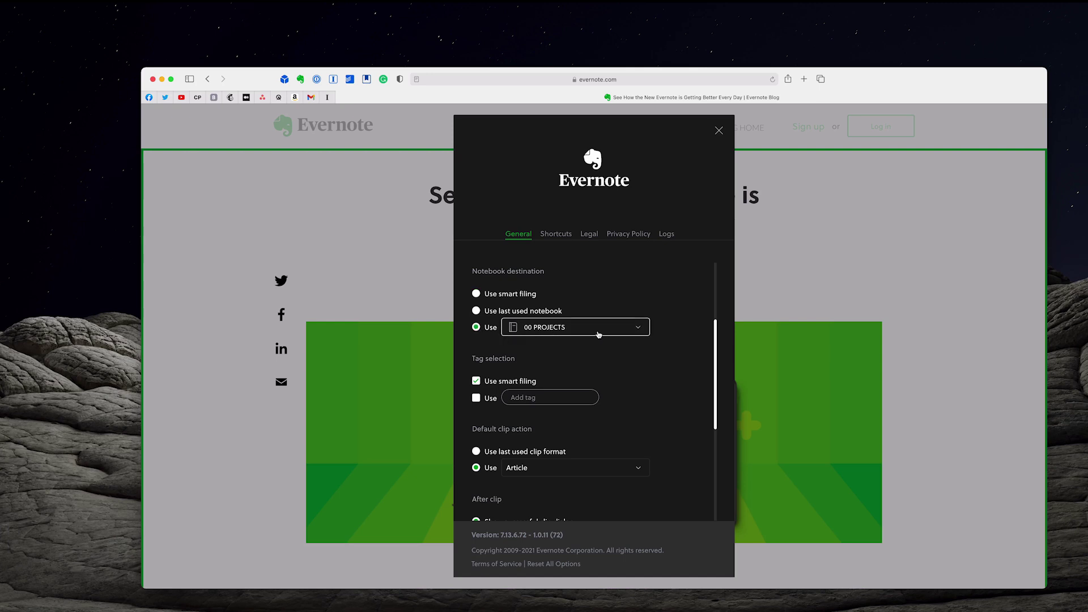
left_click(641, 327)
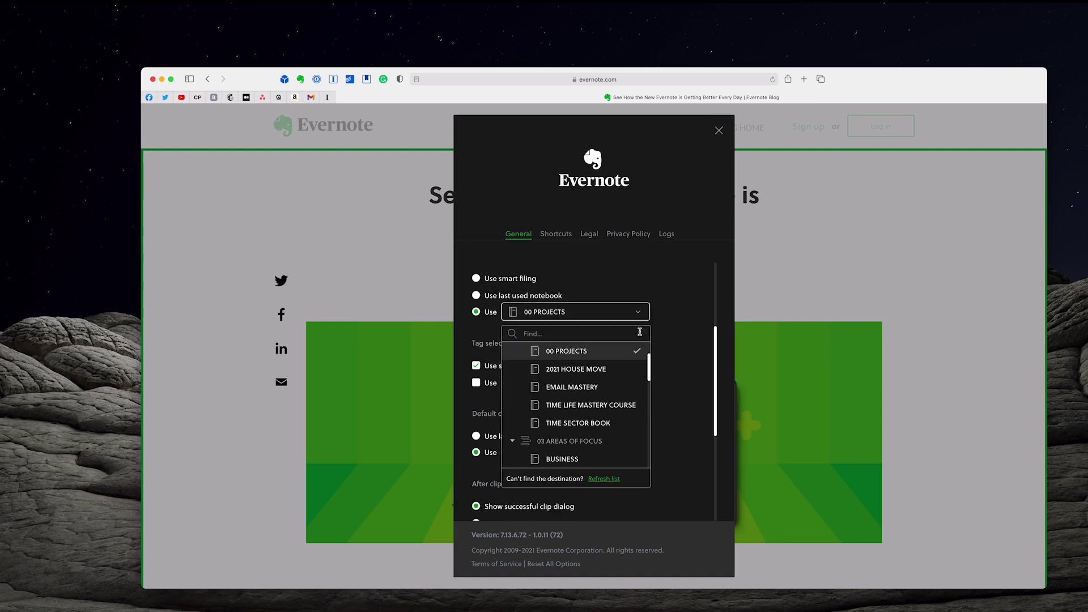
scroll(621, 370, "up", 3)
scroll(622, 372, "down", 2)
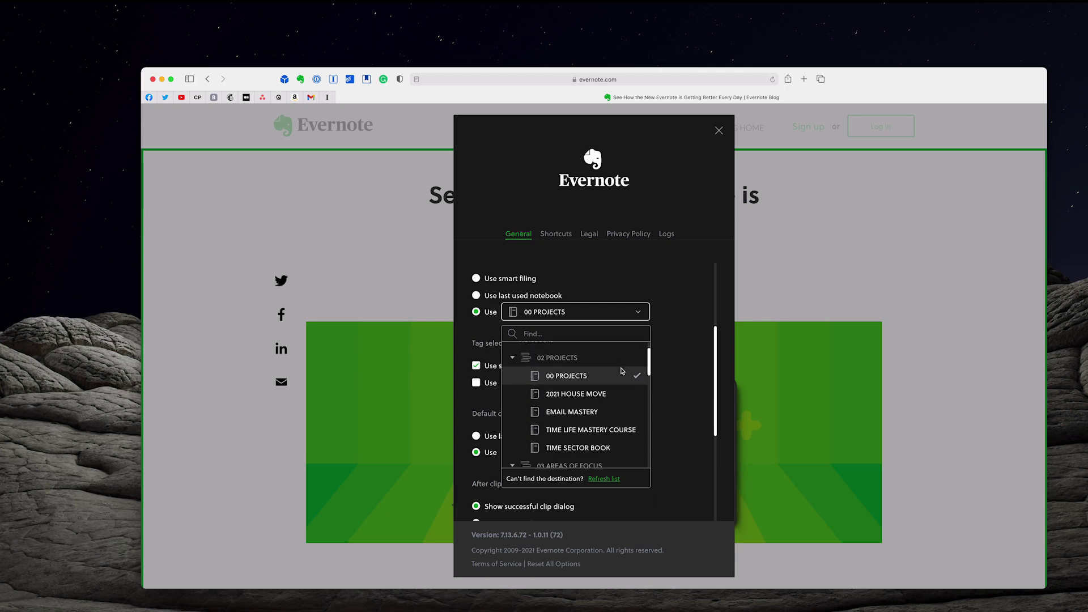
scroll(622, 371, "down", 10)
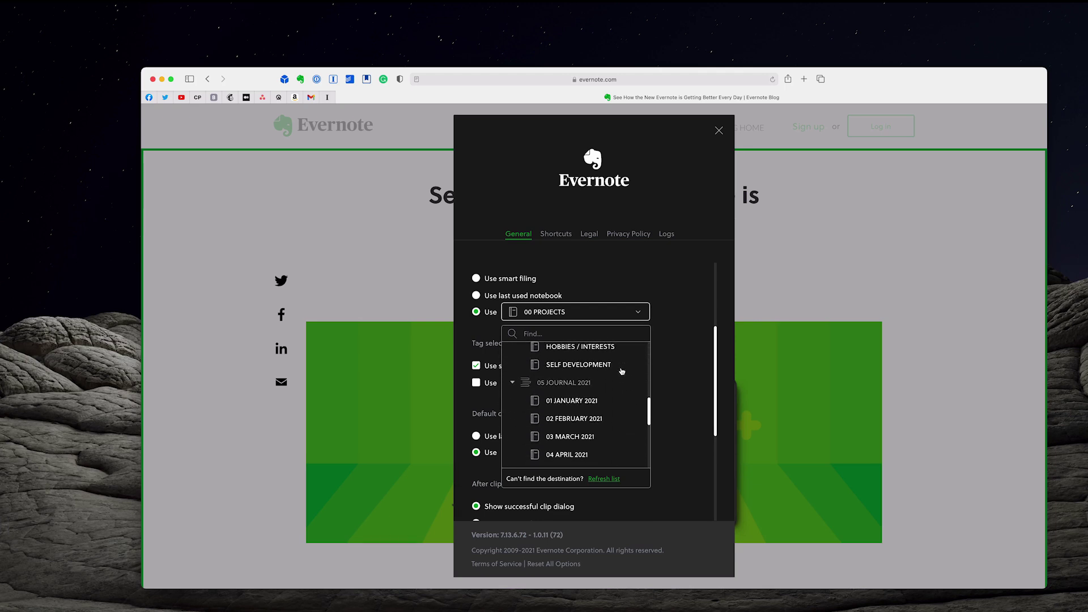
scroll(622, 371, "down", 8)
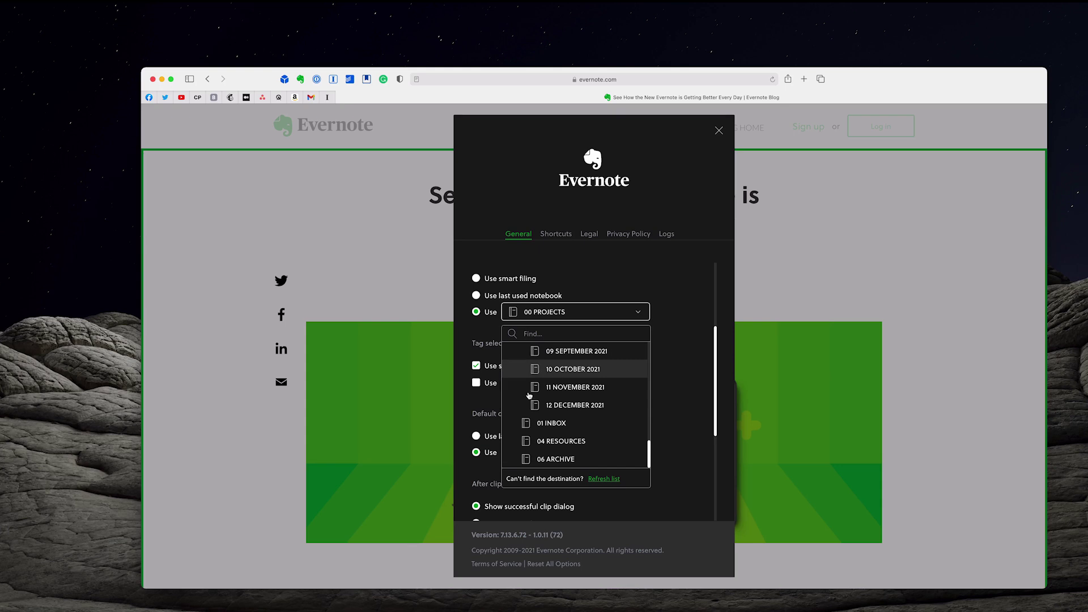
left_click(559, 424)
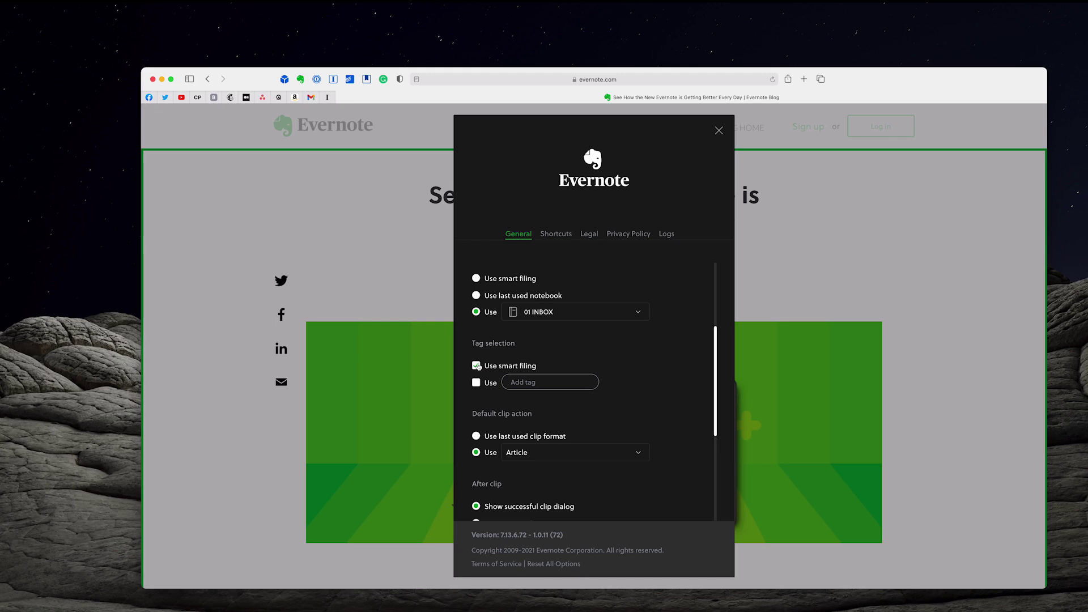
left_click(477, 366)
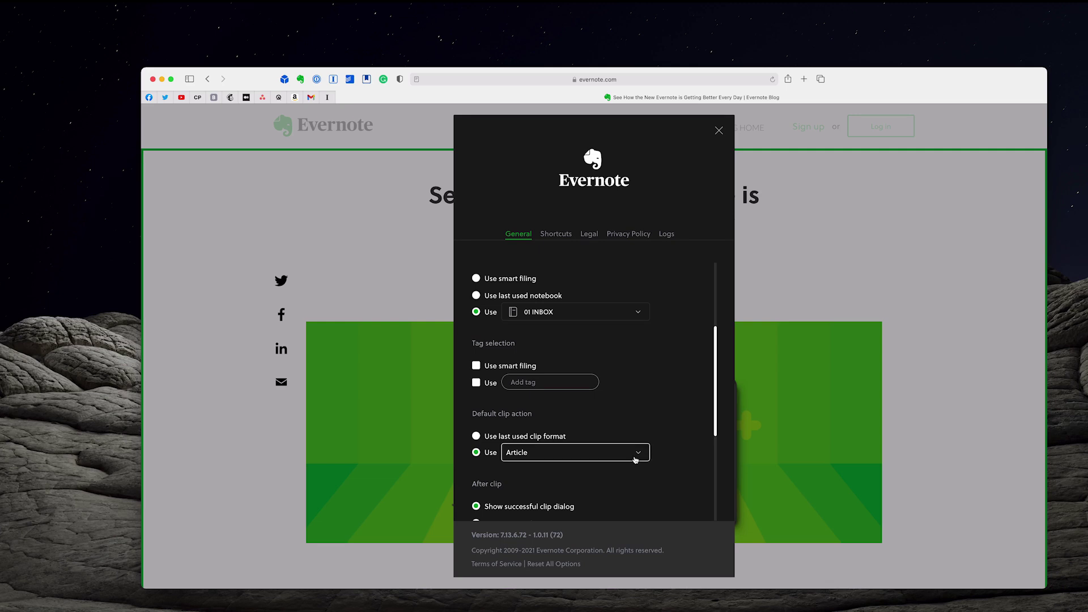
Step: Choose Simplified article as the default clip action, review the settings, and close them
left_click(638, 454)
scroll(628, 491, "down", 2)
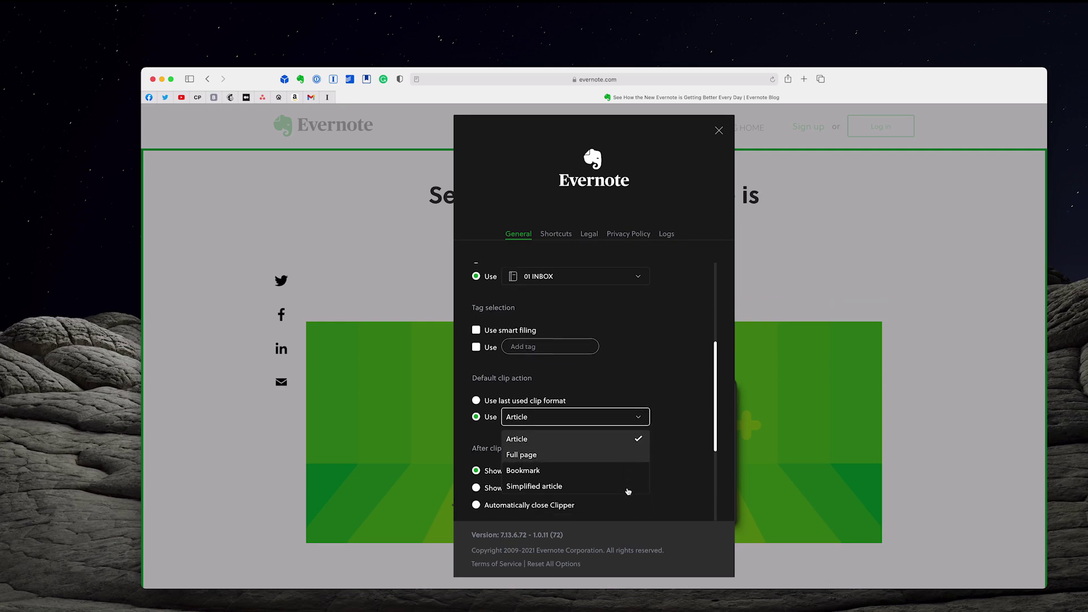
left_click(561, 431)
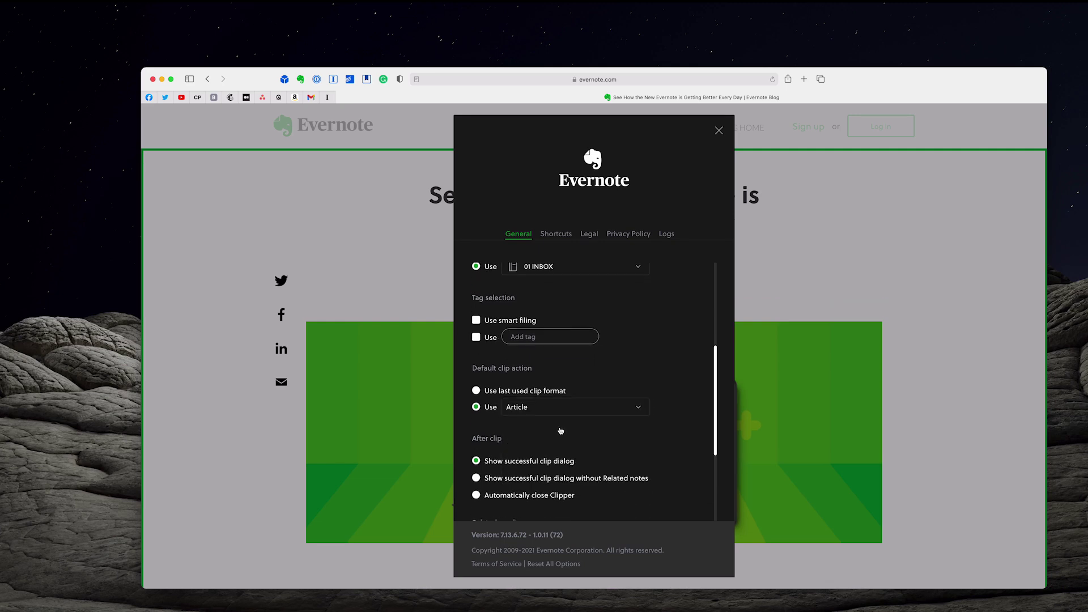
left_click(637, 412)
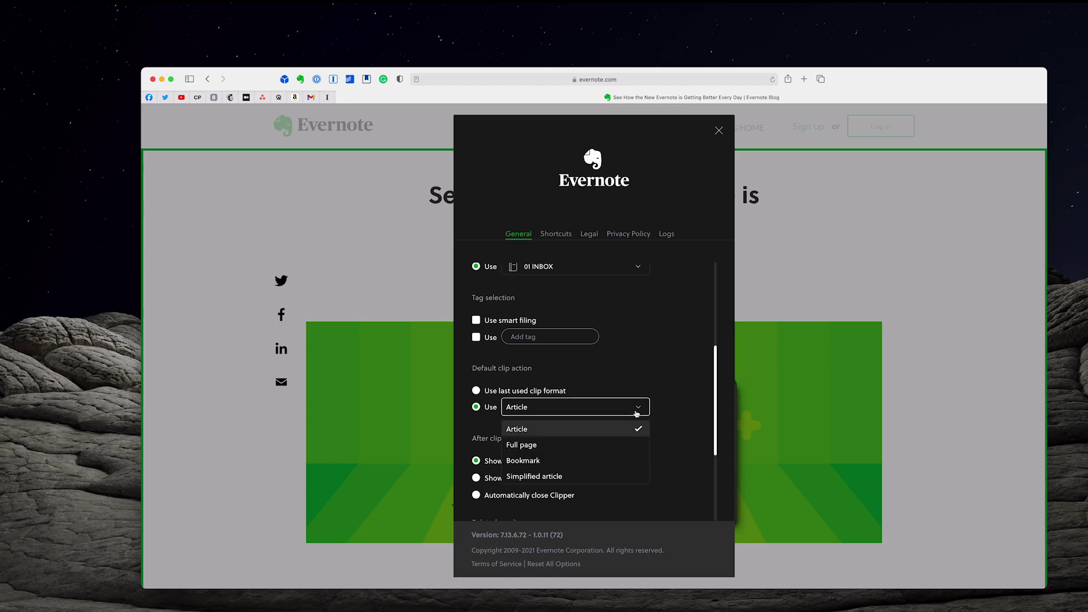
scroll(627, 430, "down", 2)
left_click(565, 448)
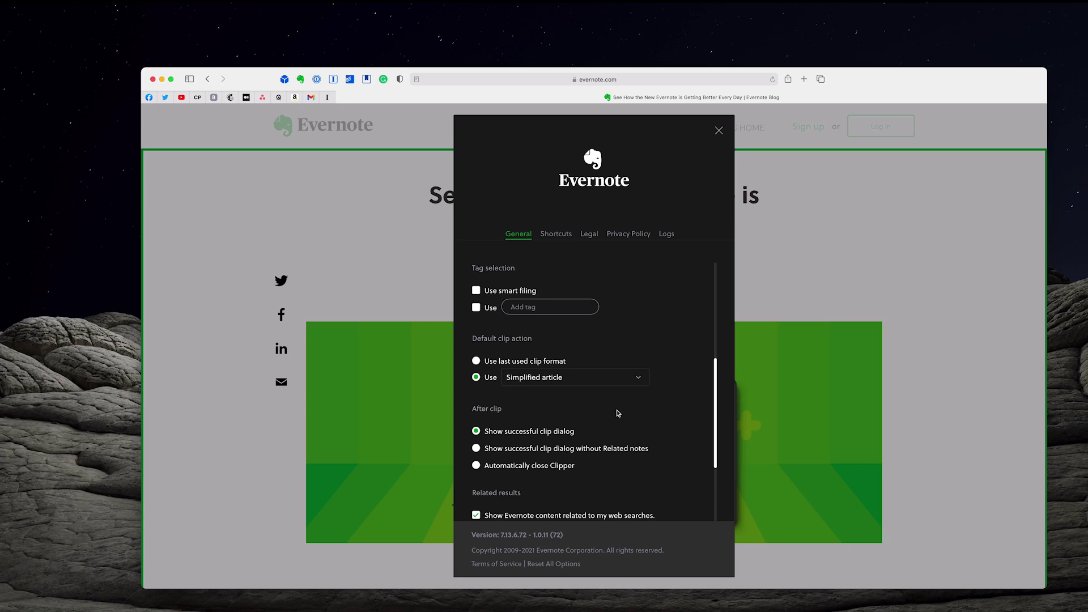
scroll(618, 413, "down", 5)
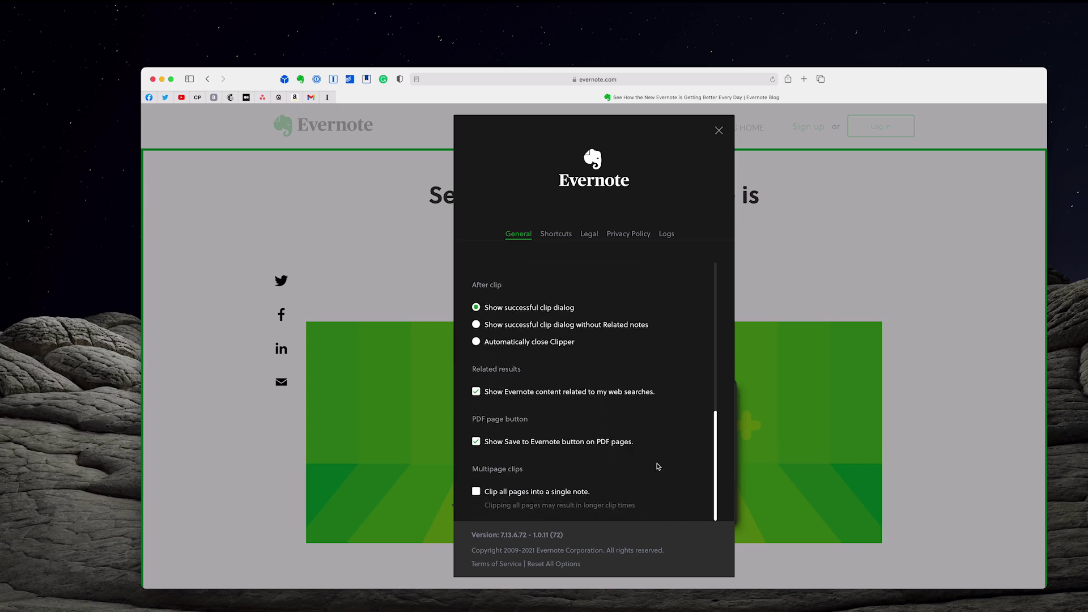
scroll(608, 447, "up", 10)
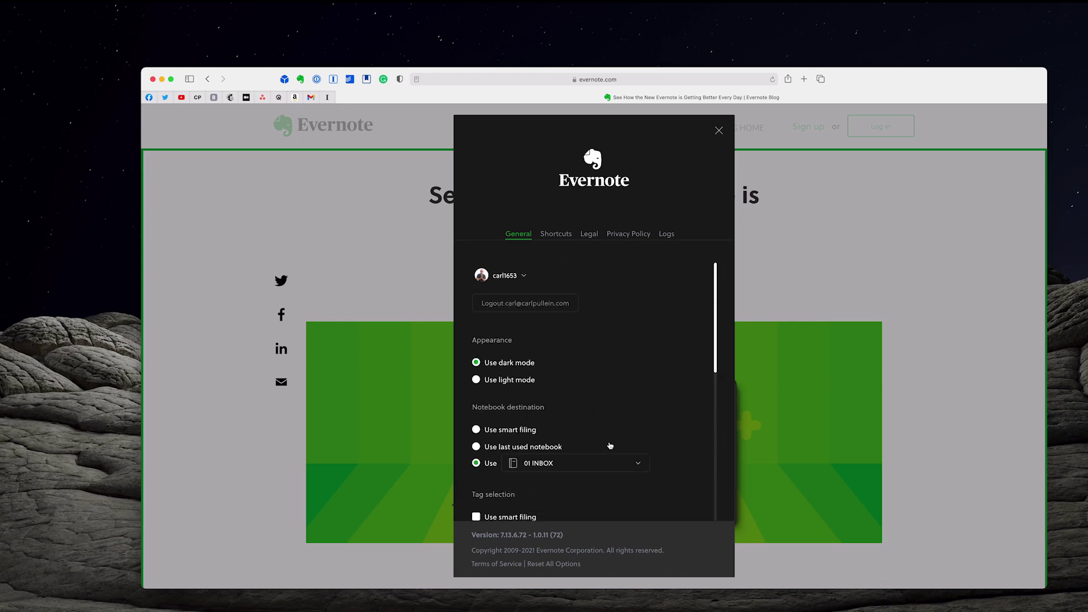
scroll(611, 446, "down", 4)
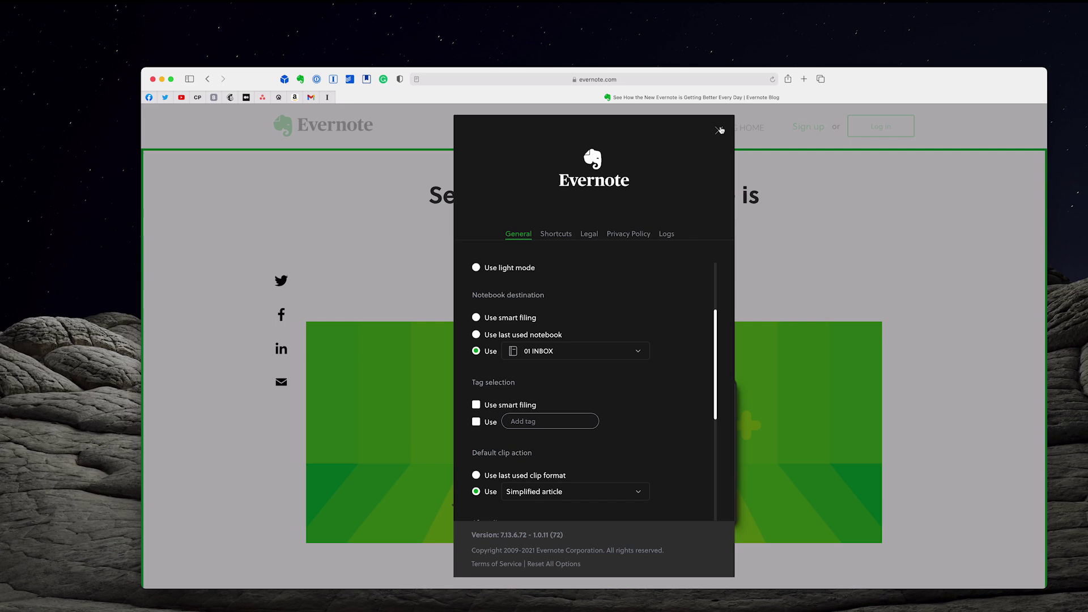
left_click(719, 131)
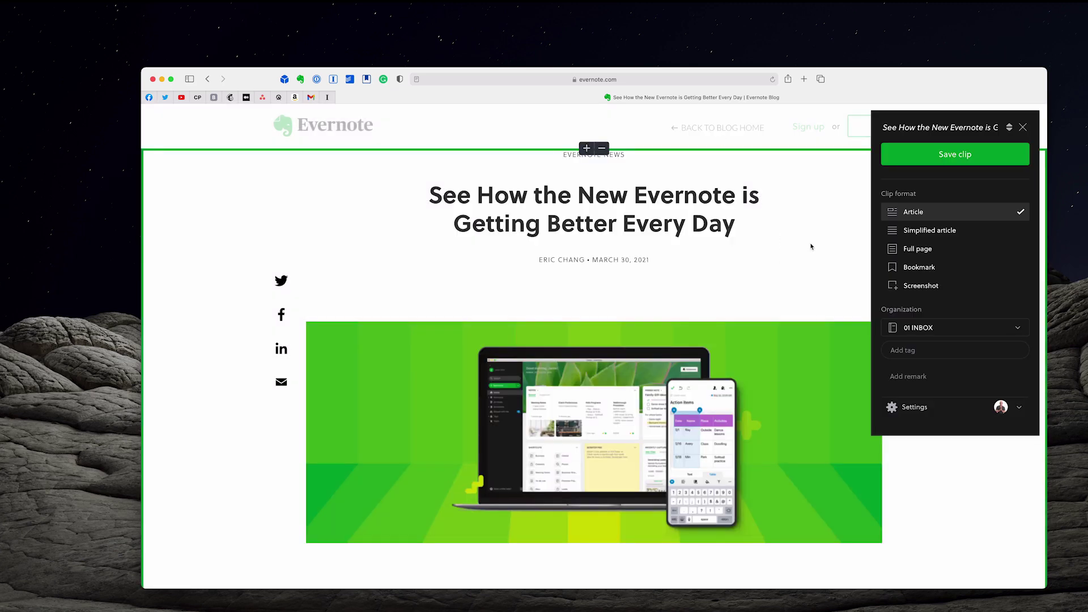
Step: Reload the article and save it as a simplified clip into 01 INBOX
left_click(1023, 128)
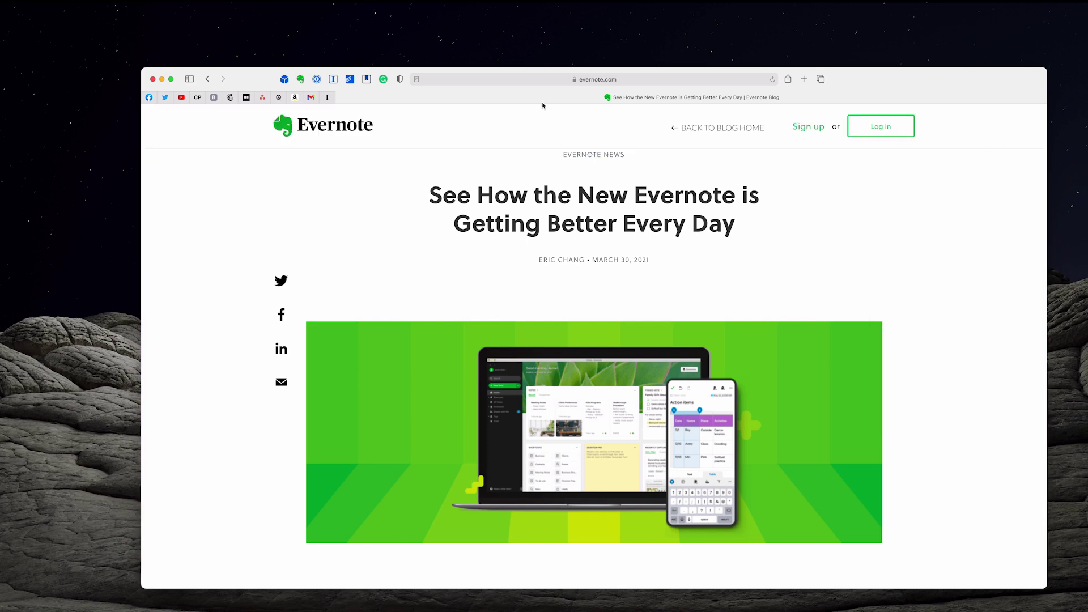
left_click(773, 82)
left_click(301, 80)
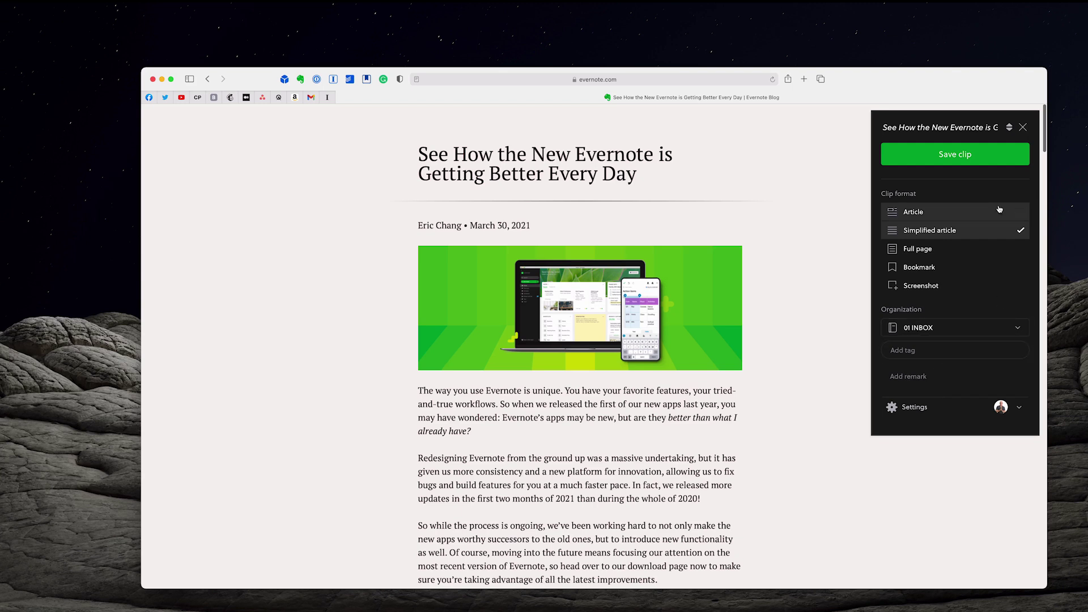
left_click(970, 159)
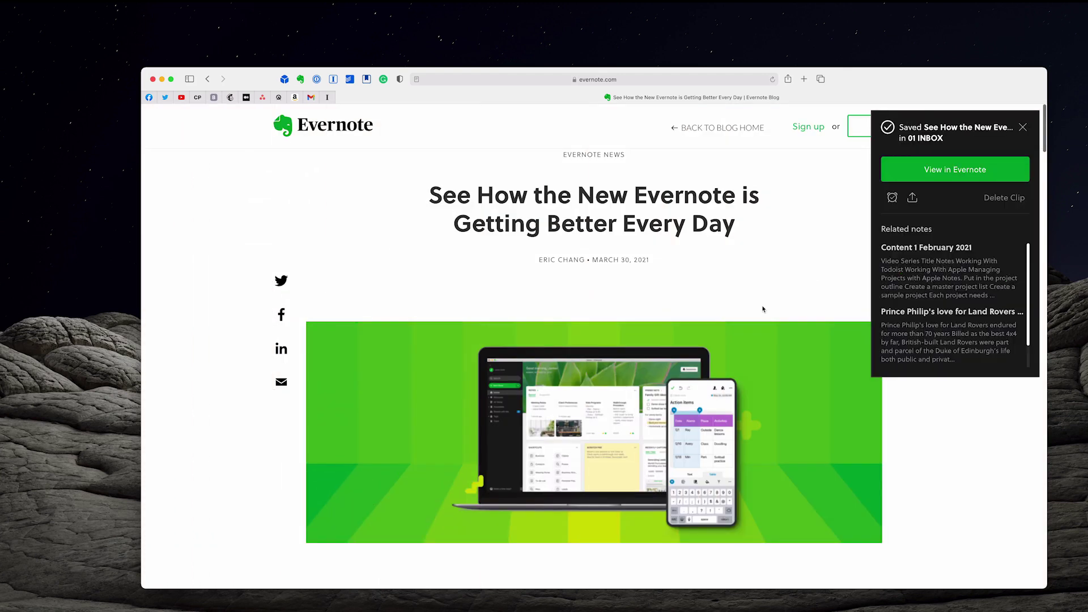
Step: Dismiss the saved-clip panel and bring the Chrome blog window to the front
left_click(1024, 127)
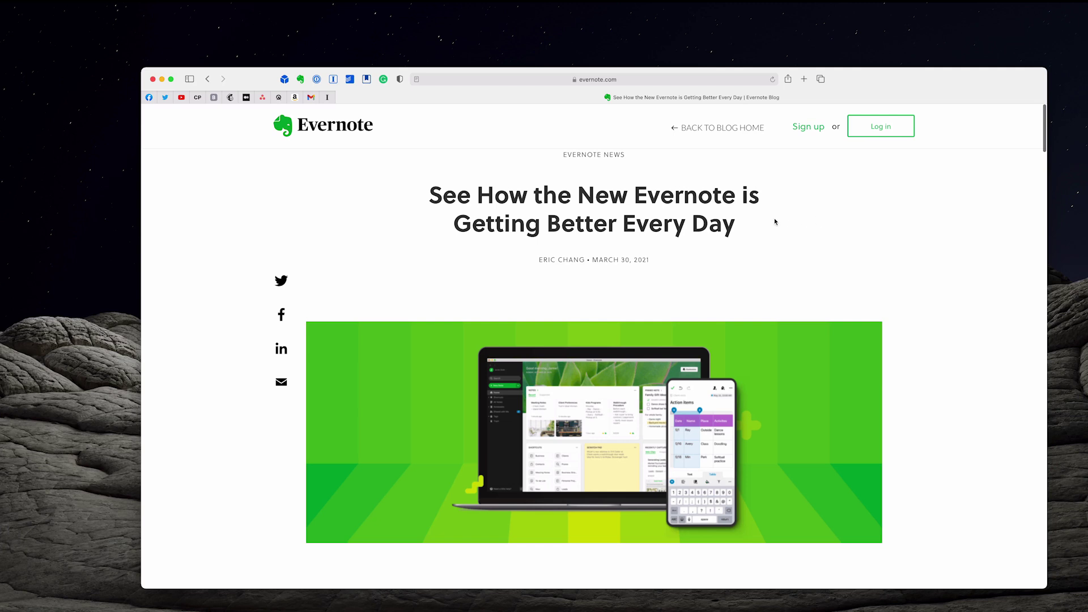
key("ctrl+Up")
left_click(884, 263)
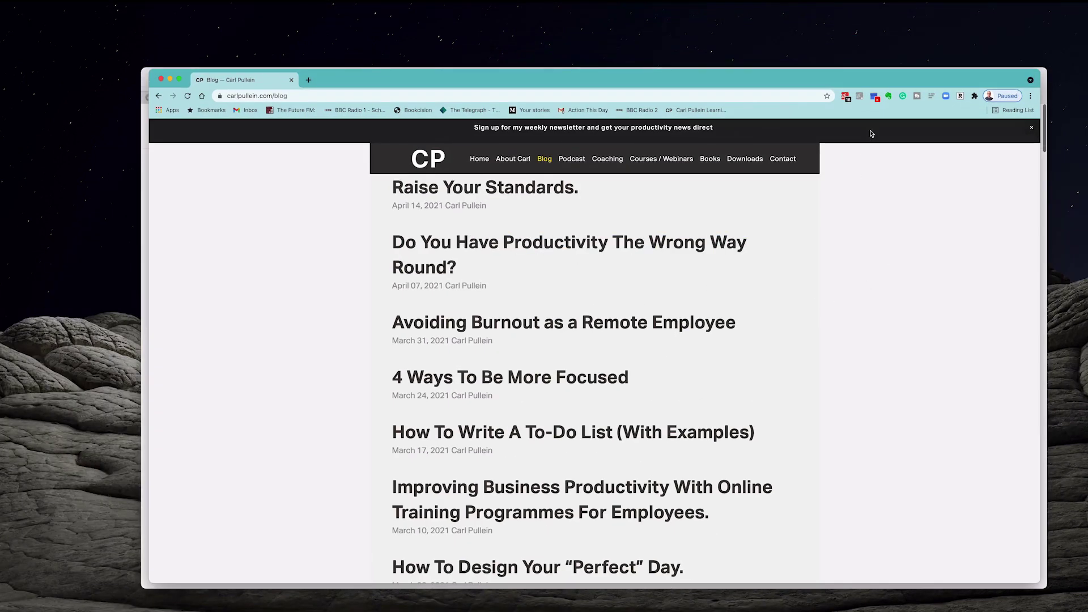
Step: Log out of the Evernote account from the Chrome clipper's settings
left_click(888, 96)
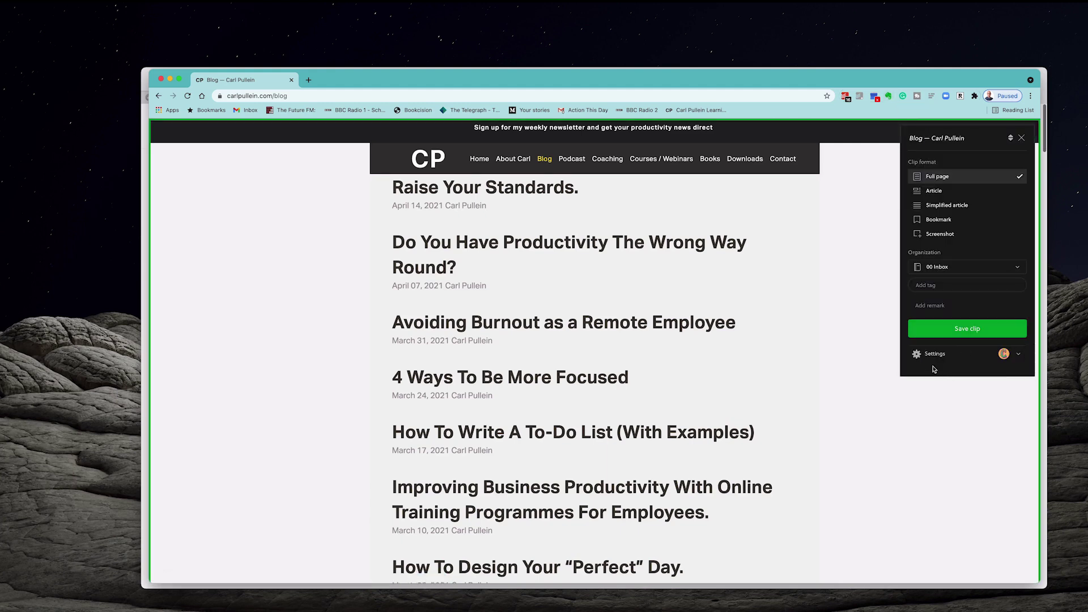
left_click(933, 355)
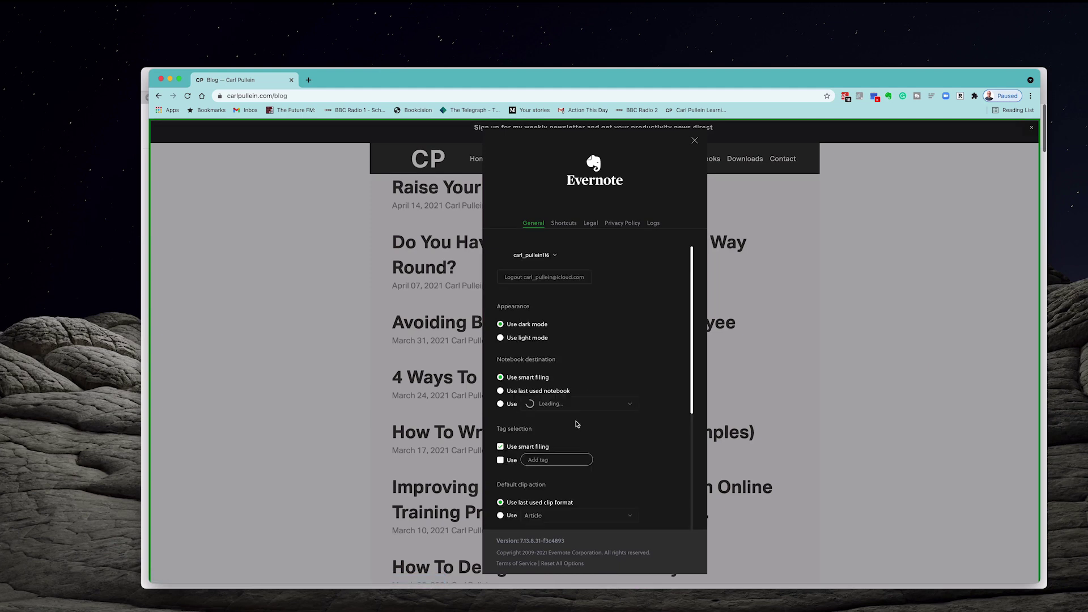
scroll(569, 400, "up", 1)
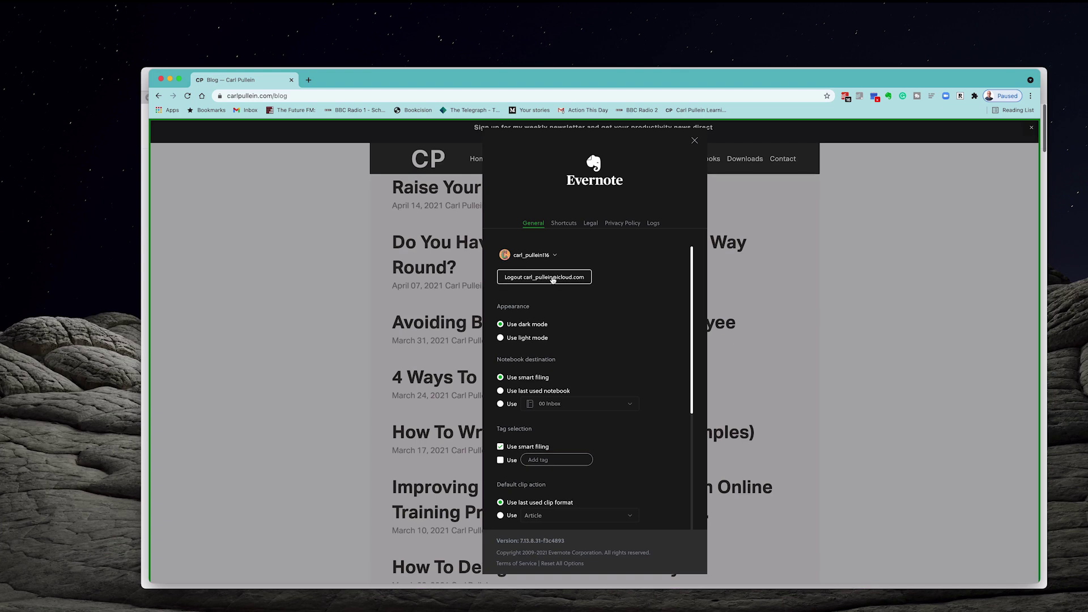
left_click(552, 279)
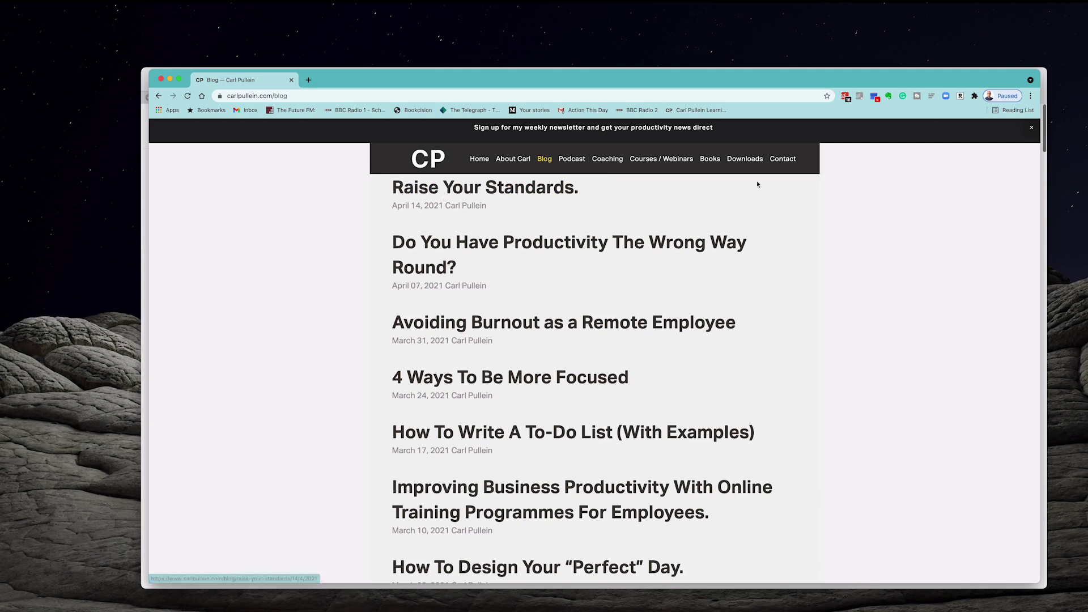
Step: In the clipper settings, set the notebook destination to always use 01 INBOX
left_click(889, 96)
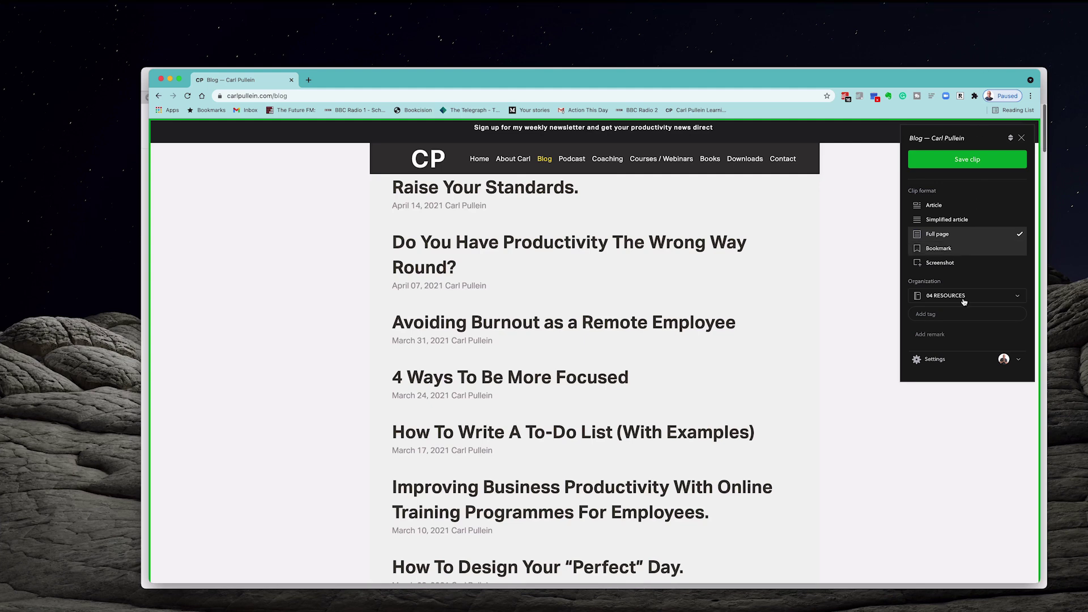
left_click(938, 364)
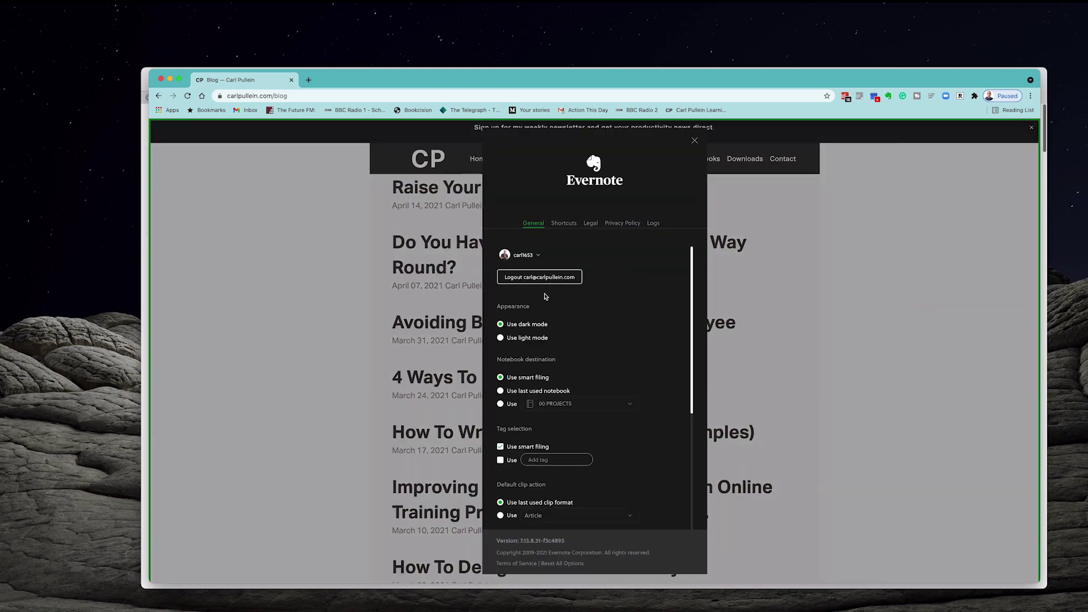
scroll(549, 367, "down", 1)
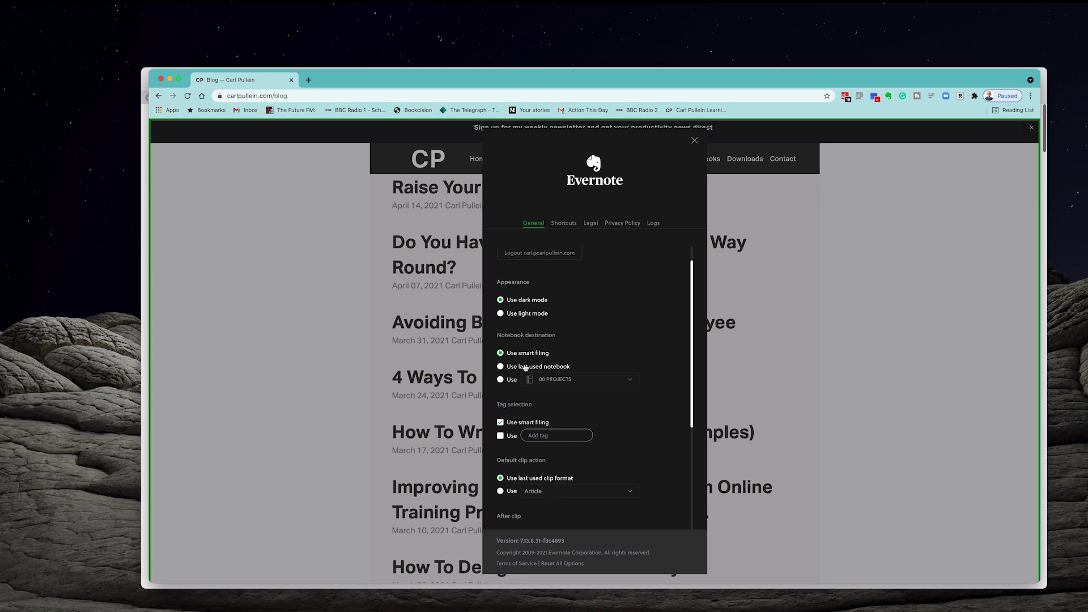
left_click(500, 380)
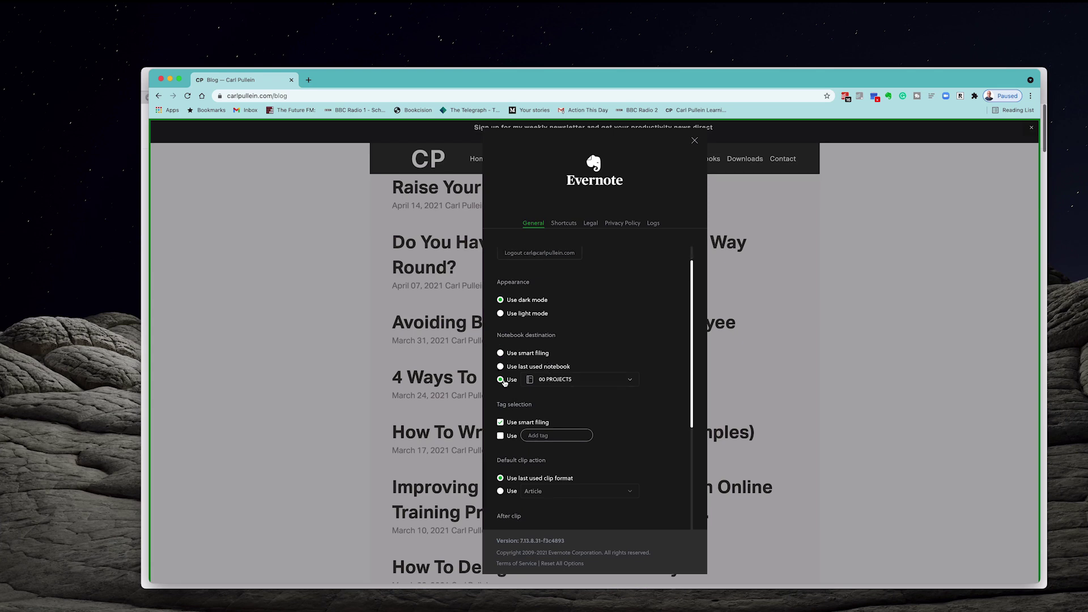
left_click(629, 380)
scroll(614, 392, "down", 5)
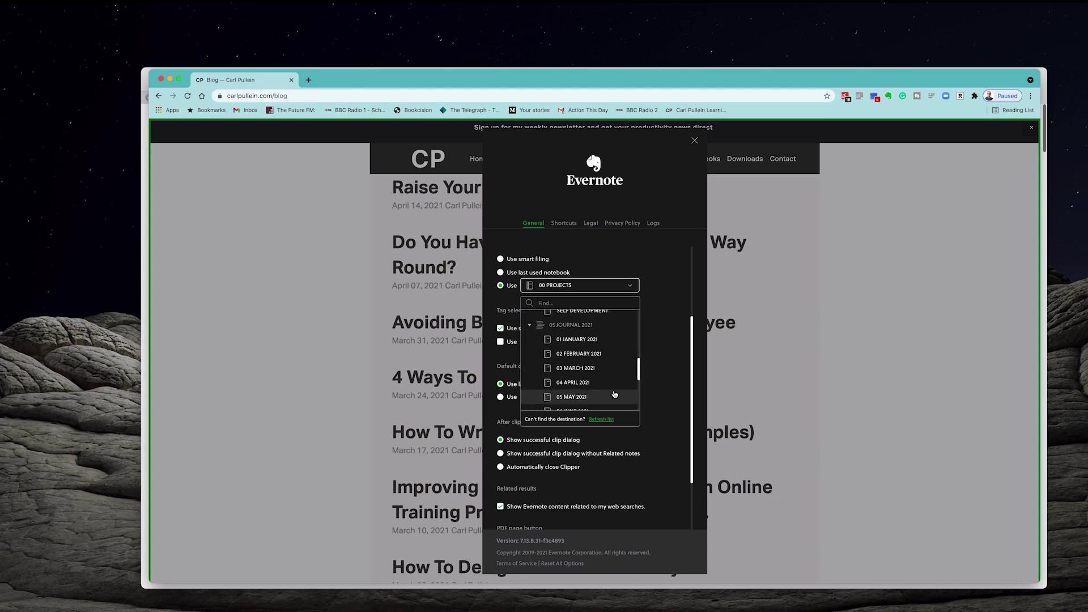
scroll(614, 394, "down", 4)
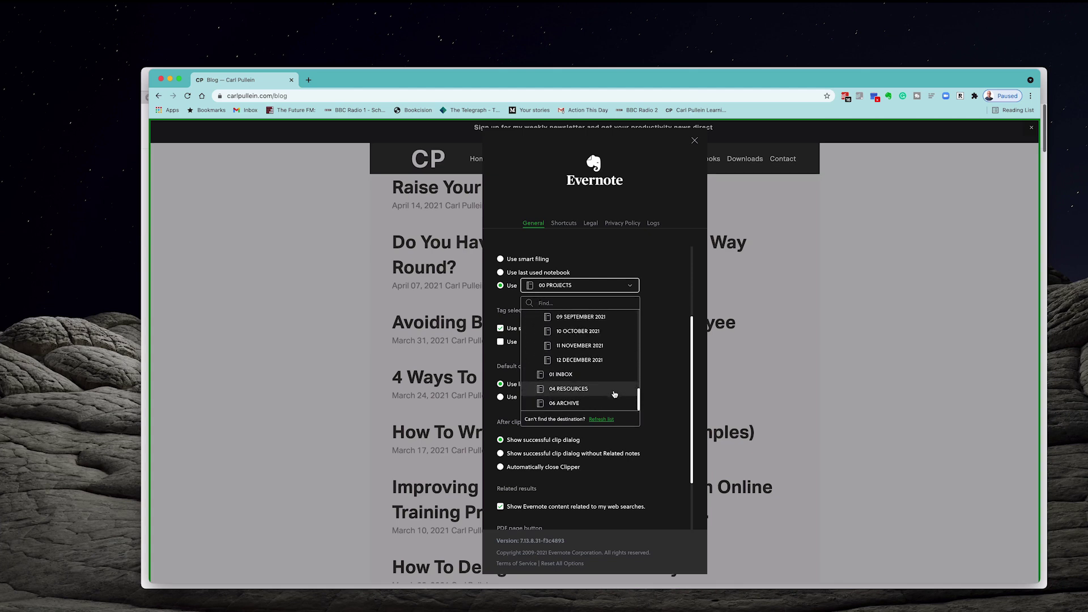
left_click(561, 375)
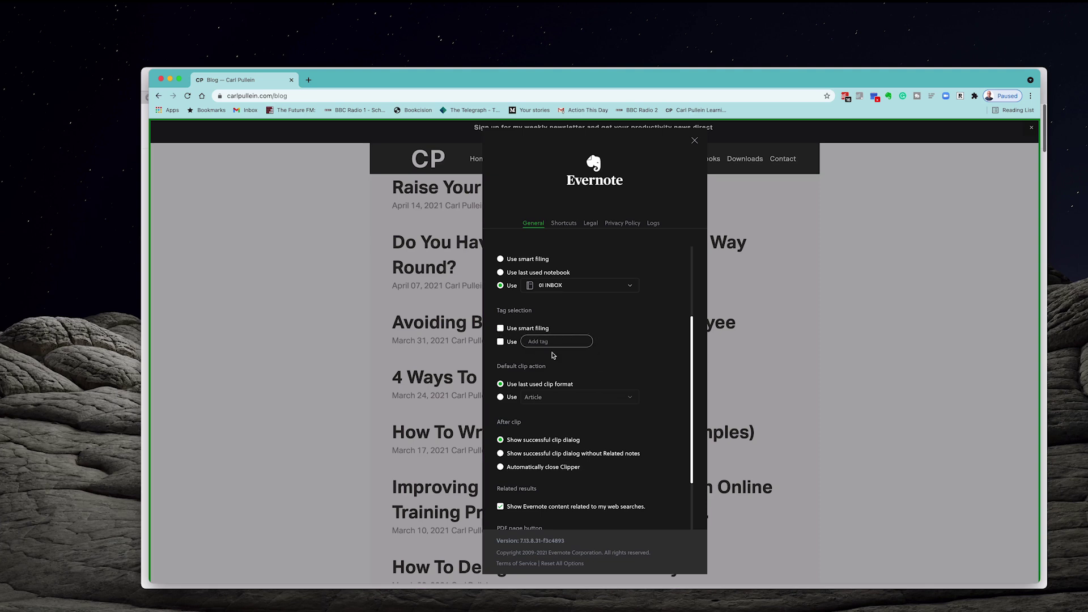
Step: Set the default clip action to always use Article
scroll(561, 362, "down", 3)
scroll(561, 362, "up", 8)
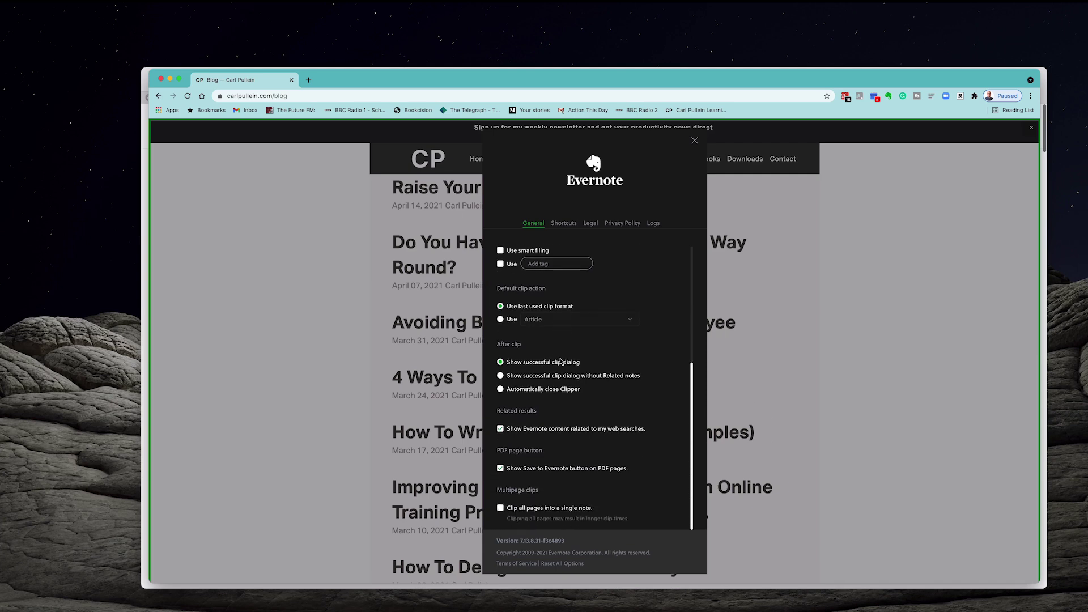
scroll(582, 361, "down", 8)
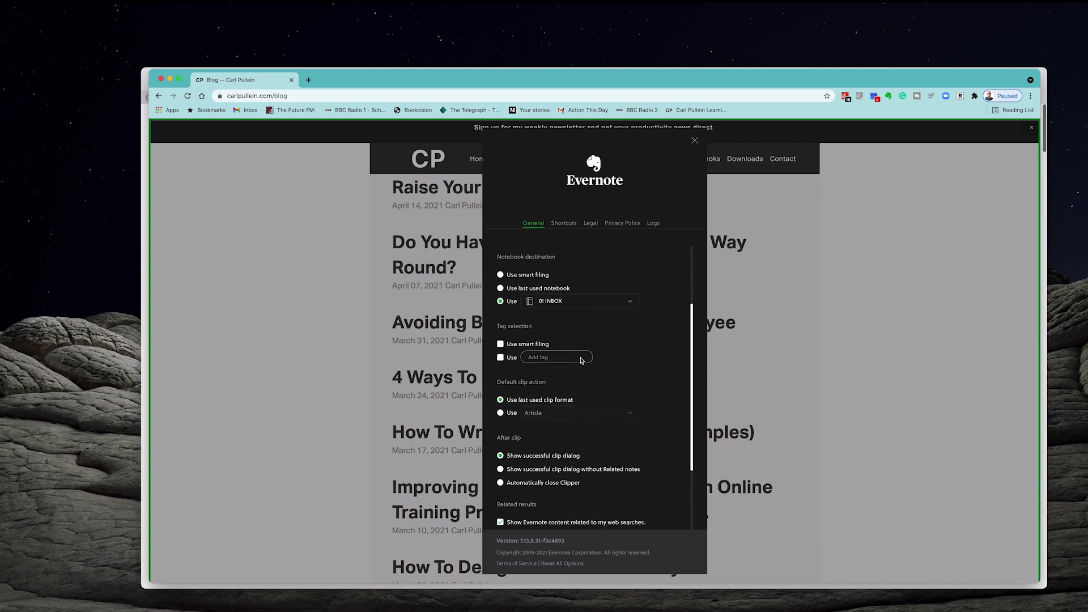
scroll(582, 360, "down", 1)
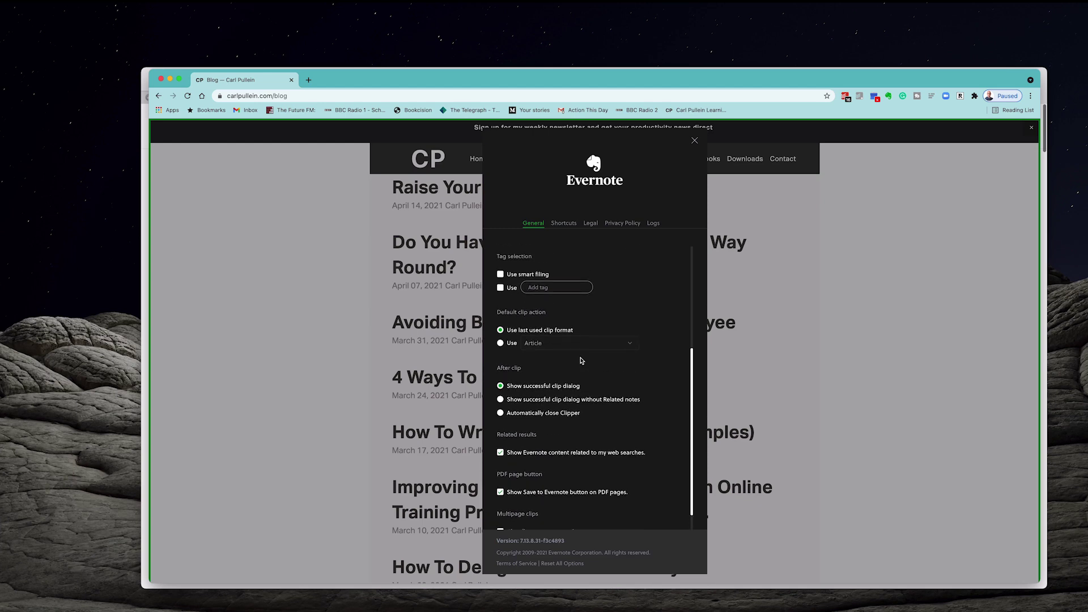
left_click(501, 343)
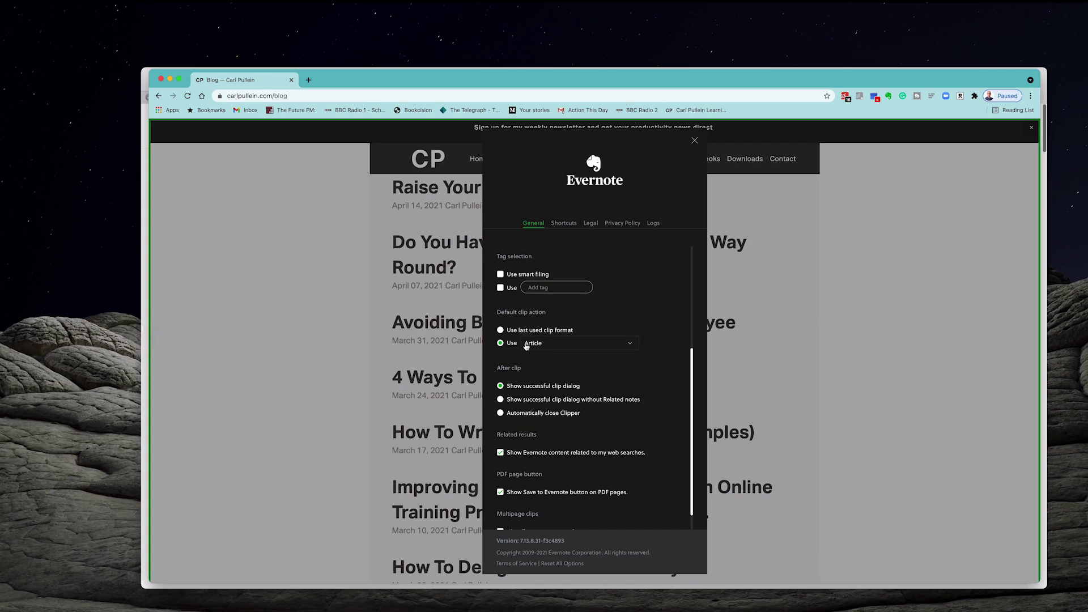
left_click(635, 344)
left_click(635, 344)
Step: Close the clipper settings, reload the blog and open the 'Raise Your Standards.' post
left_click(695, 140)
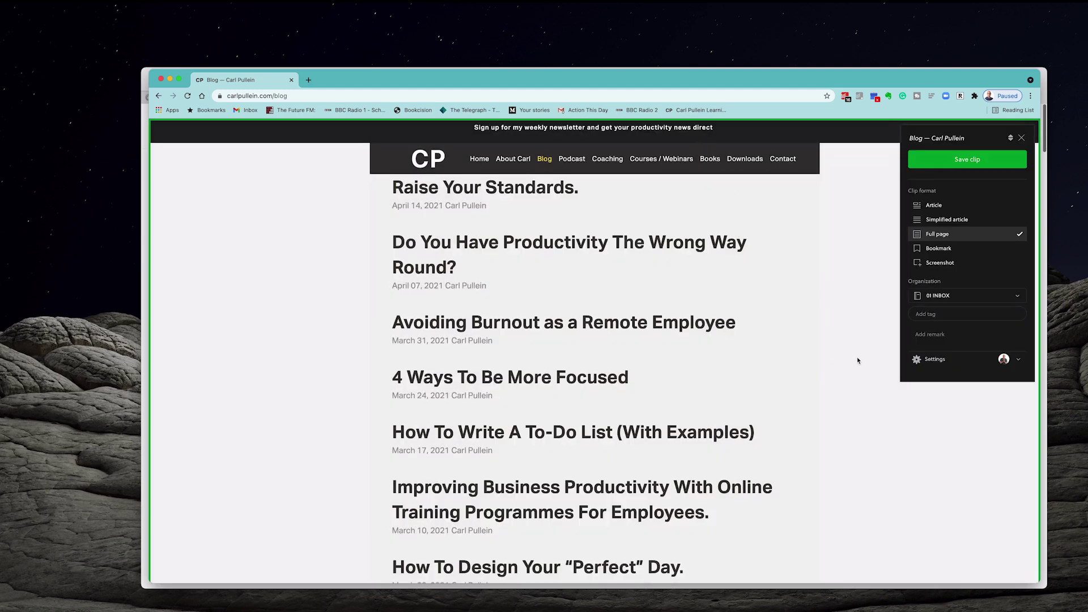
left_click(1022, 137)
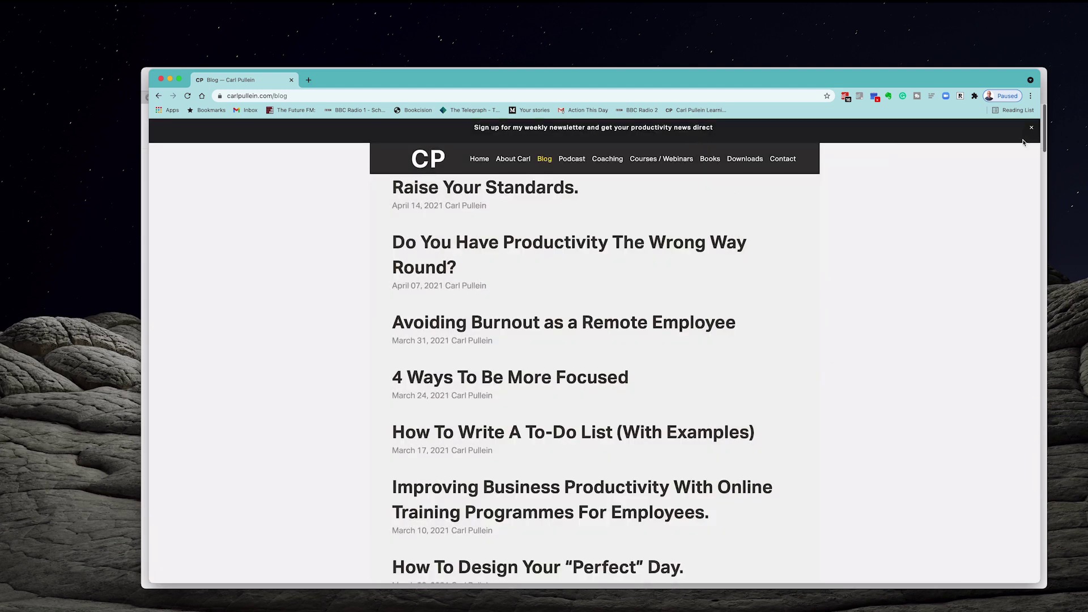
left_click(187, 96)
left_click(501, 190)
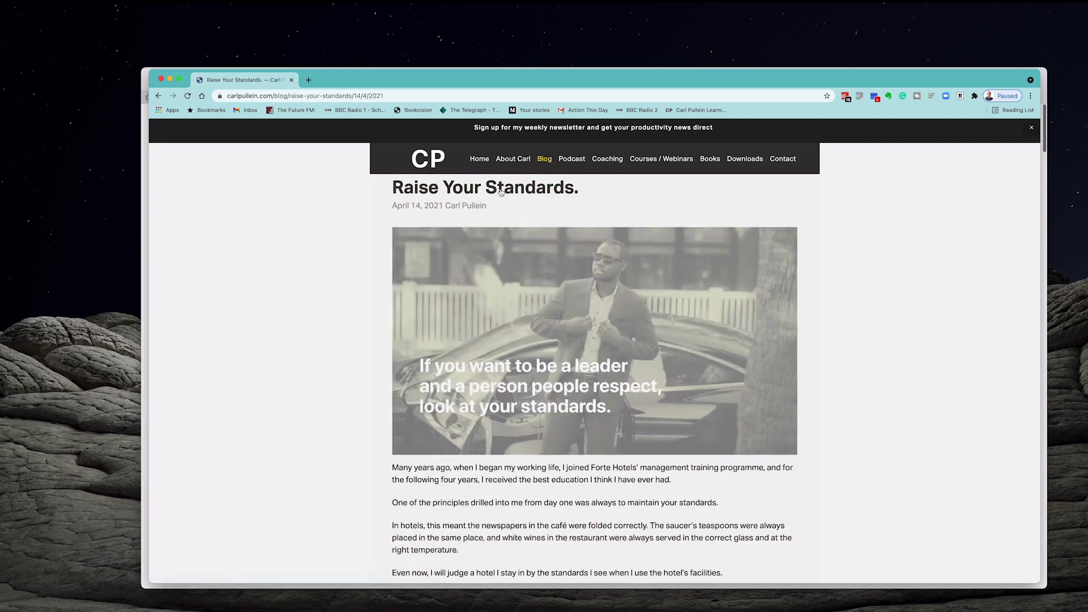
scroll(501, 191, "down", 20)
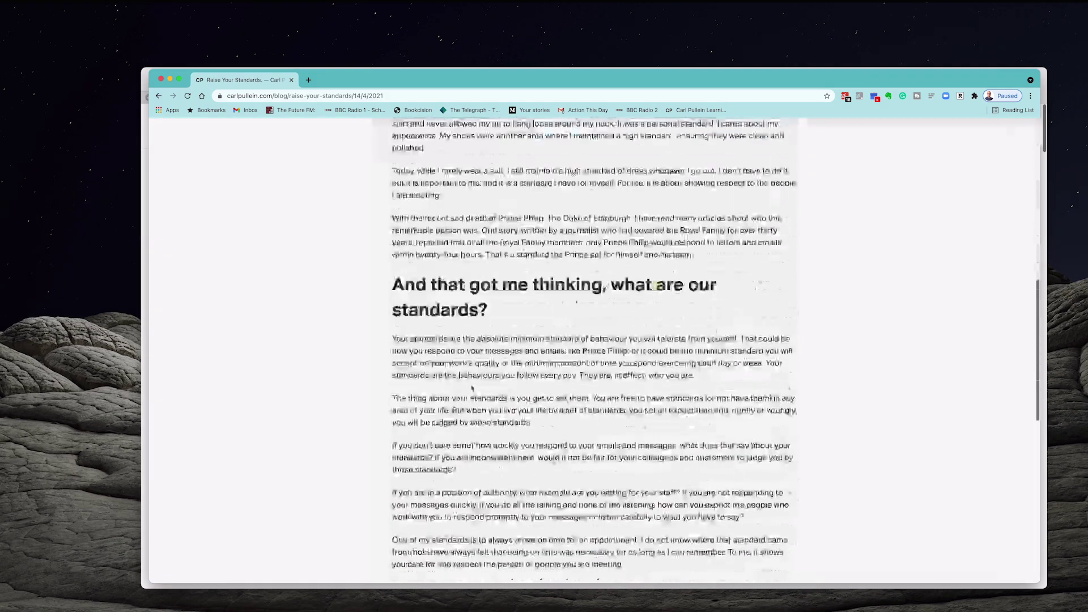
scroll(471, 385, "up", 20)
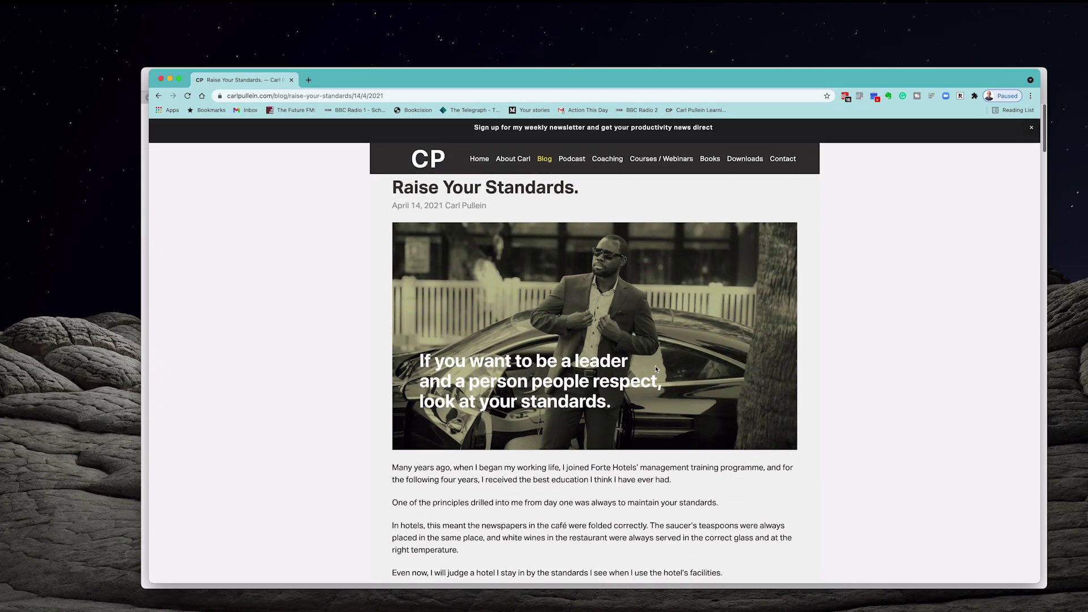
Step: Clip the post as Full page into 01 INBOX, after previewing Simplified article
left_click(889, 97)
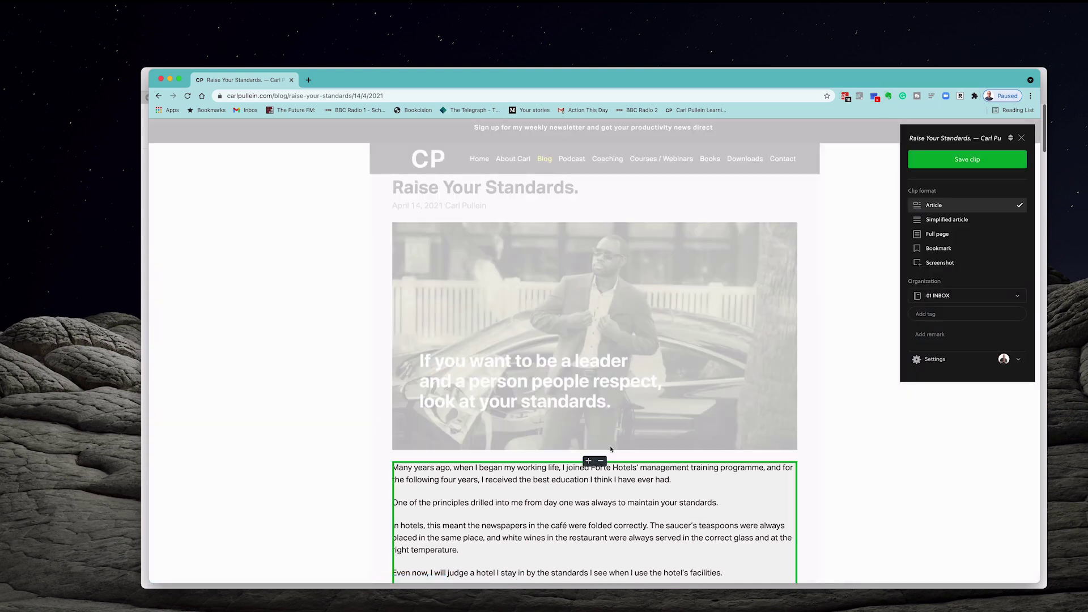
scroll(485, 527, "down", 15)
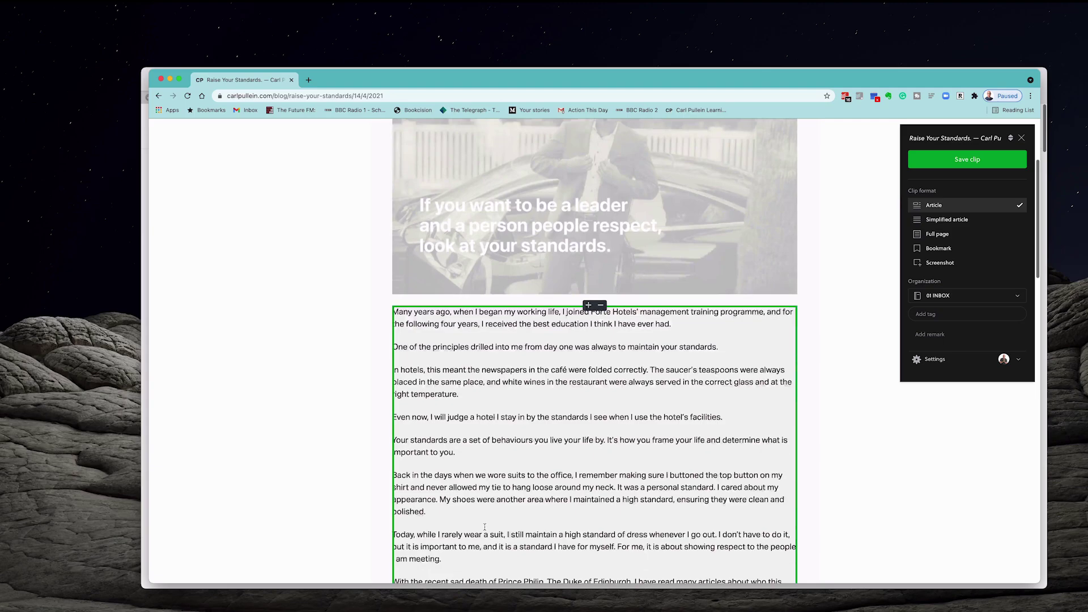
scroll(485, 527, "down", 8)
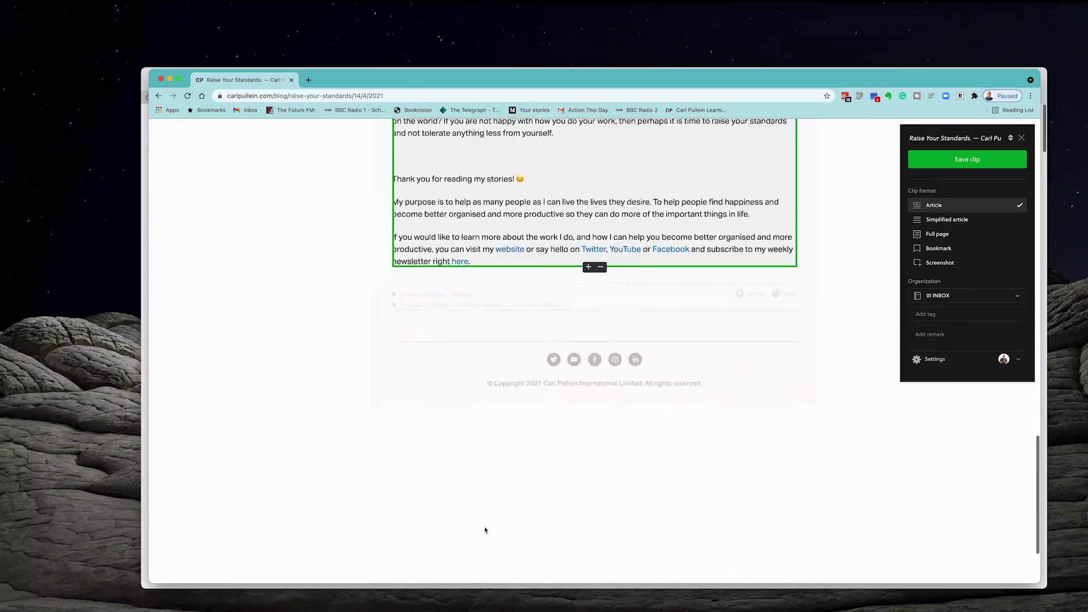
scroll(486, 530, "up", 15)
scroll(486, 529, "up", 10)
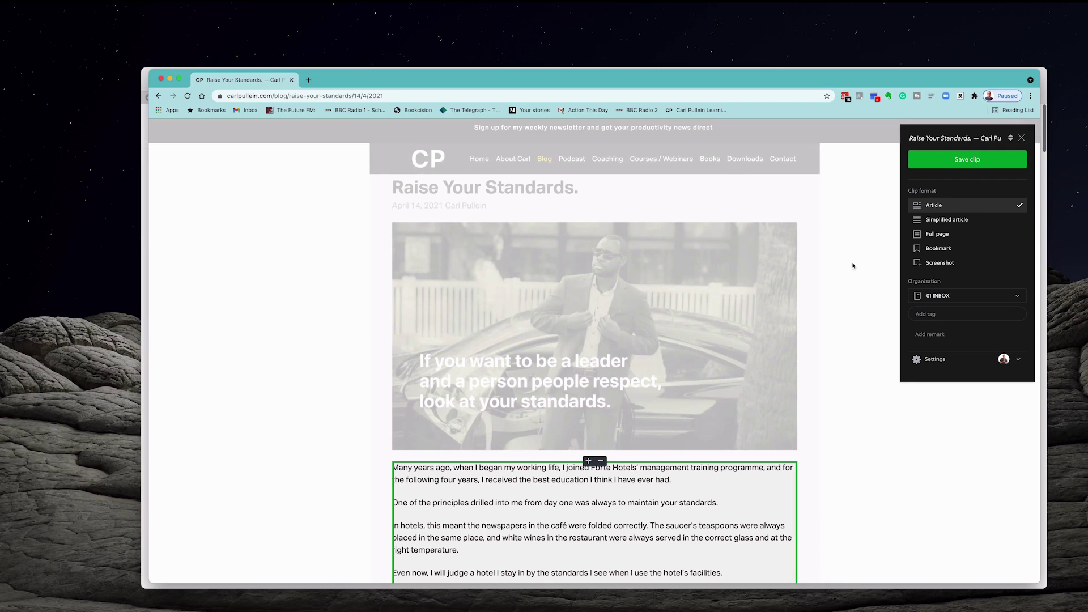
left_click(916, 221)
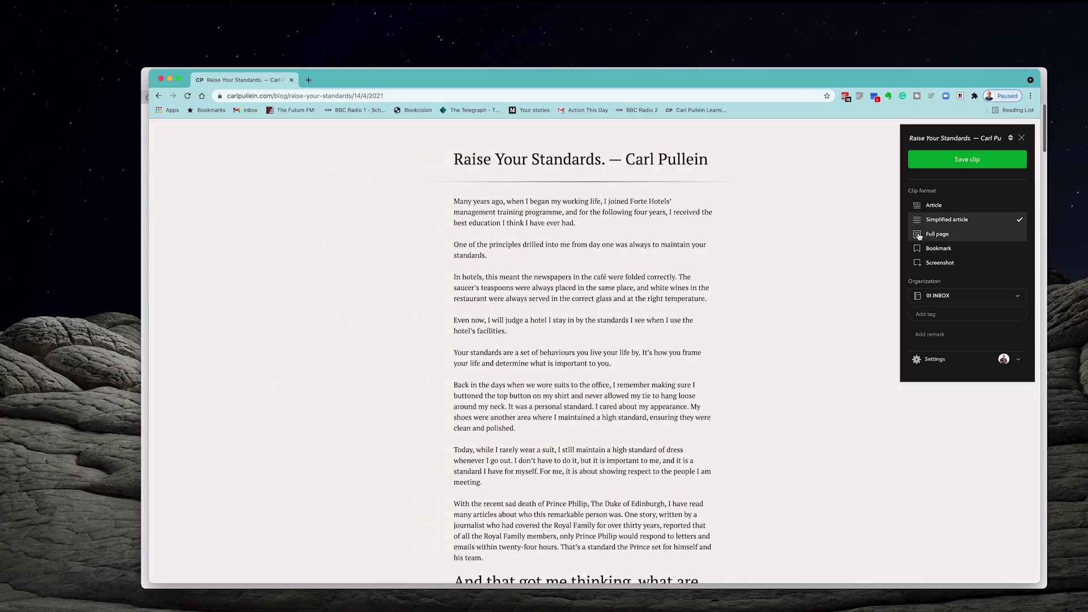
left_click(919, 235)
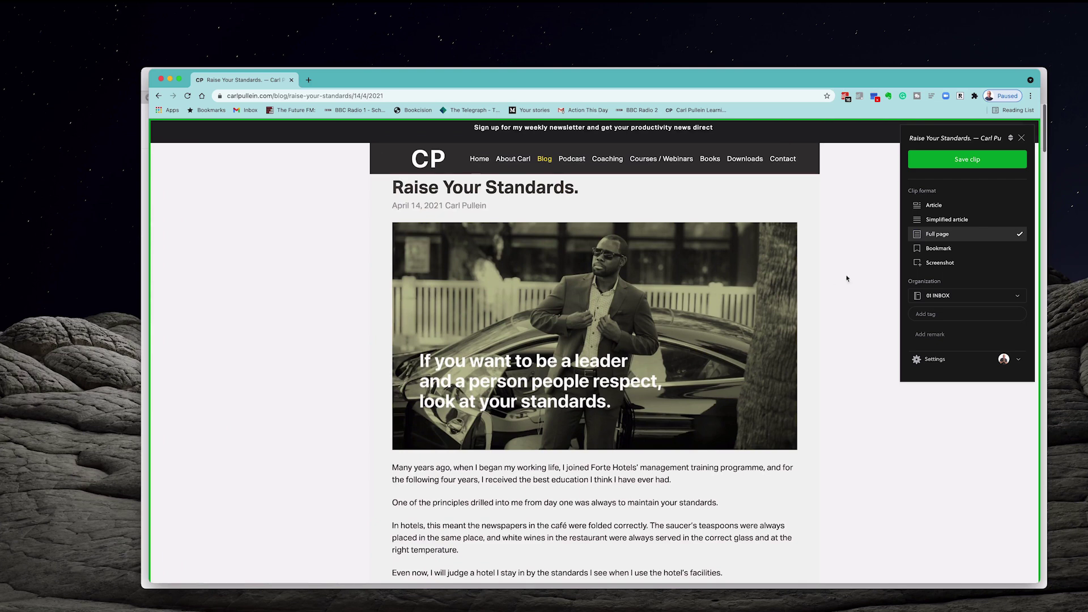
left_click(975, 159)
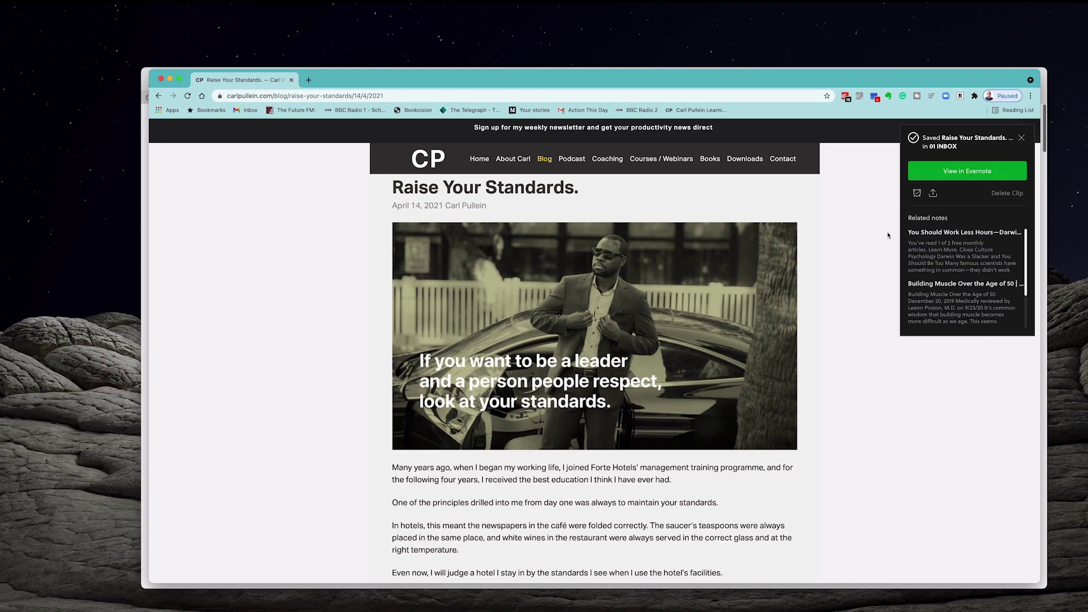
left_click(1021, 139)
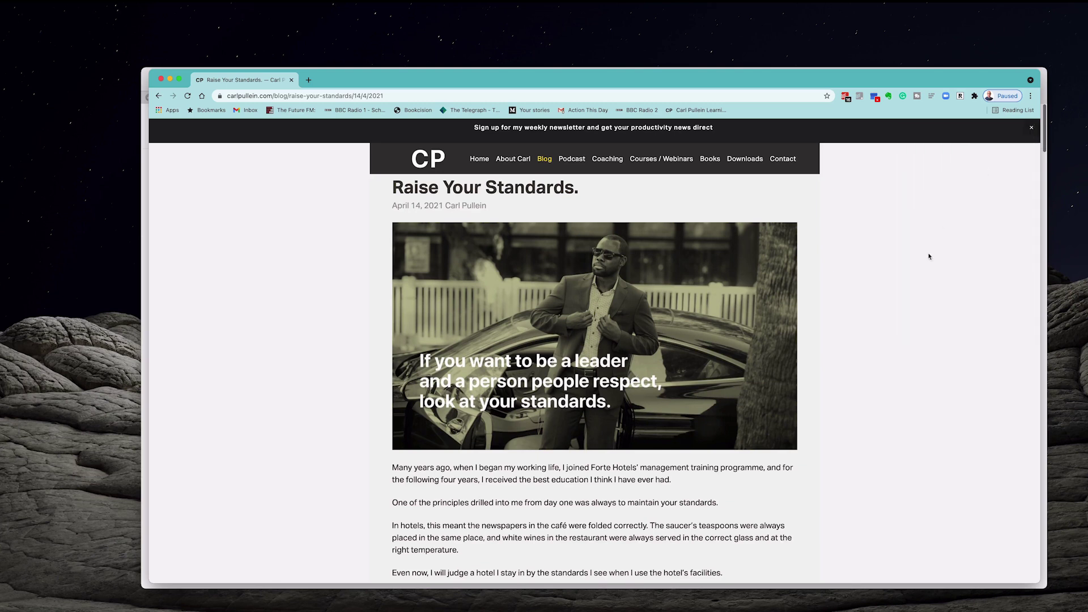
Step: Launch Evernote from Spotlight and show the 01 INBOX notebook under Shortcuts
key("super+space")
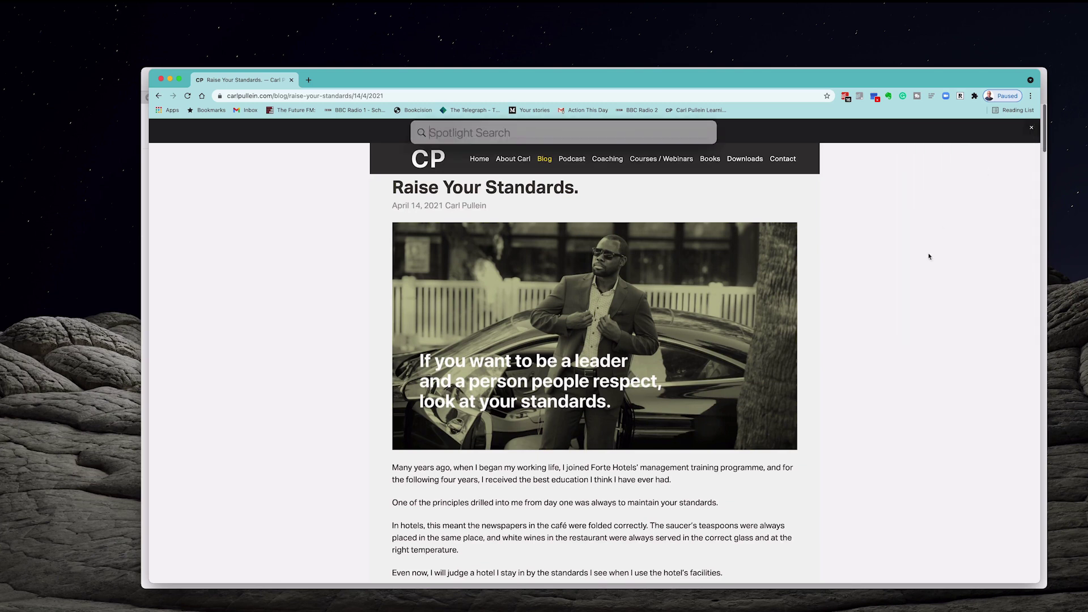
type("evernote")
key("Return")
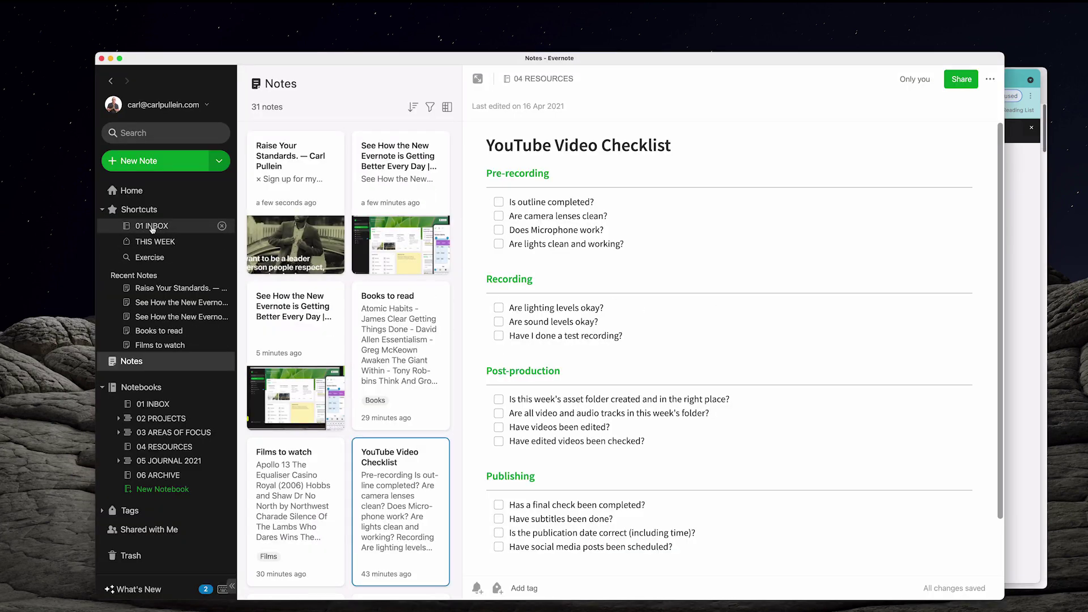
left_click(152, 227)
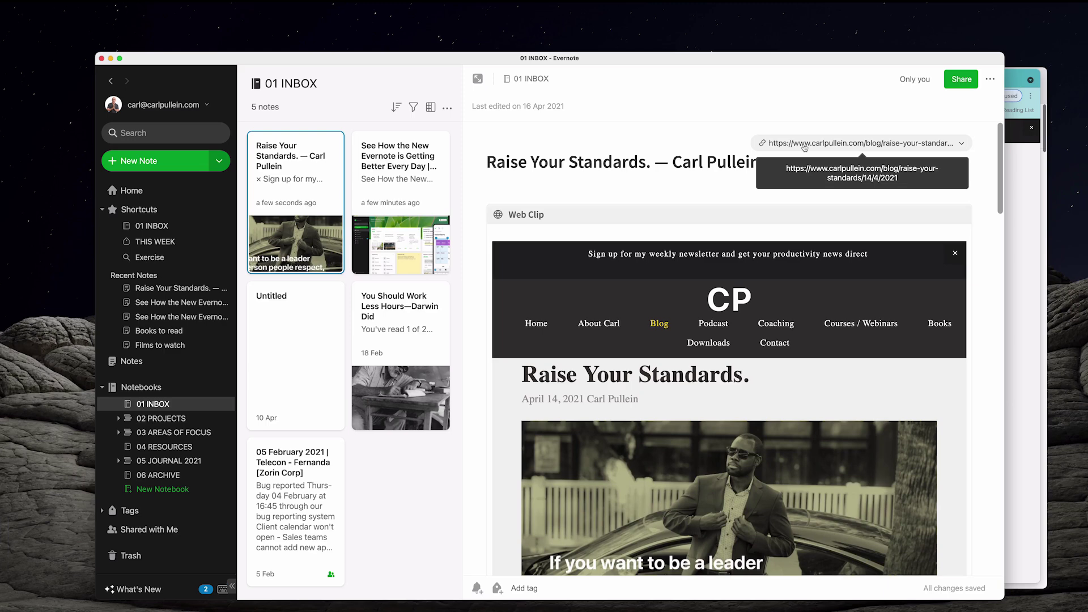
Step: Scroll through the clipped 'Raise Your Standards.' note to review the full web clip
scroll(739, 343, "down", 4)
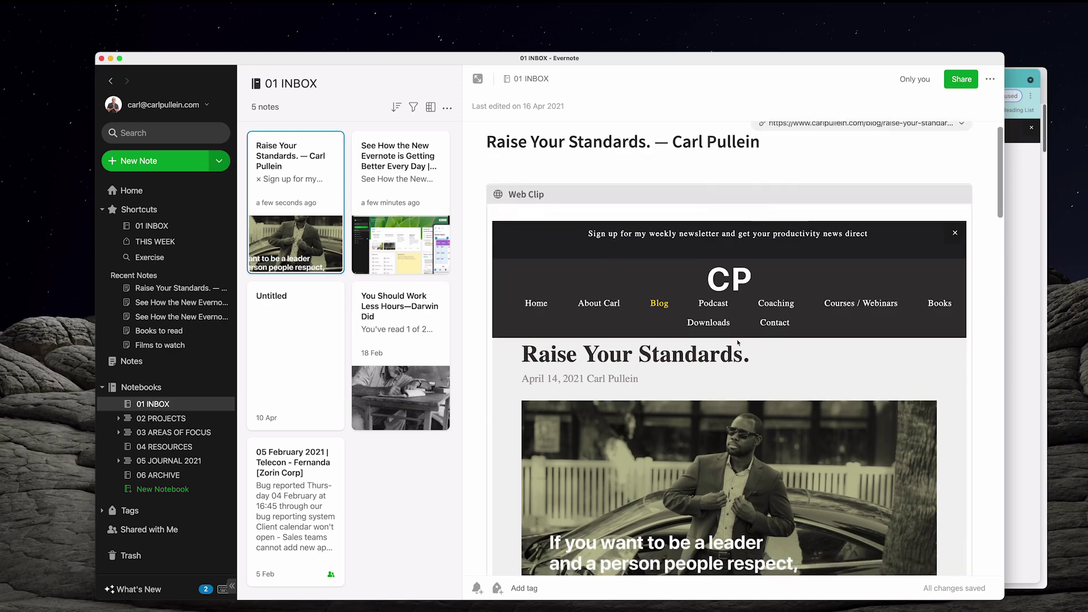
scroll(739, 343, "down", 15)
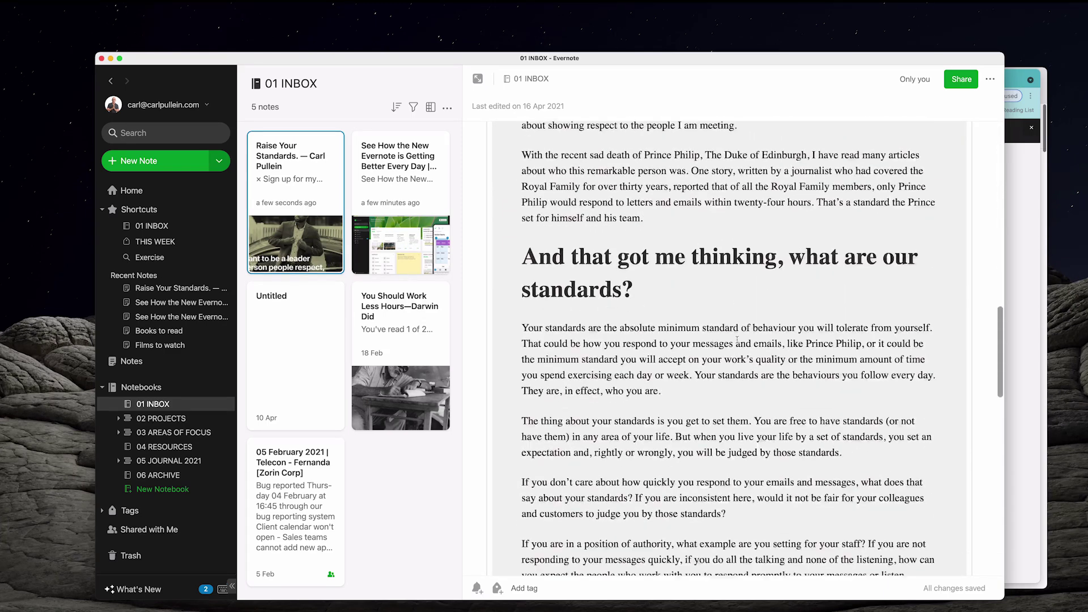
scroll(737, 340, "down", 8)
scroll(737, 339, "up", 14)
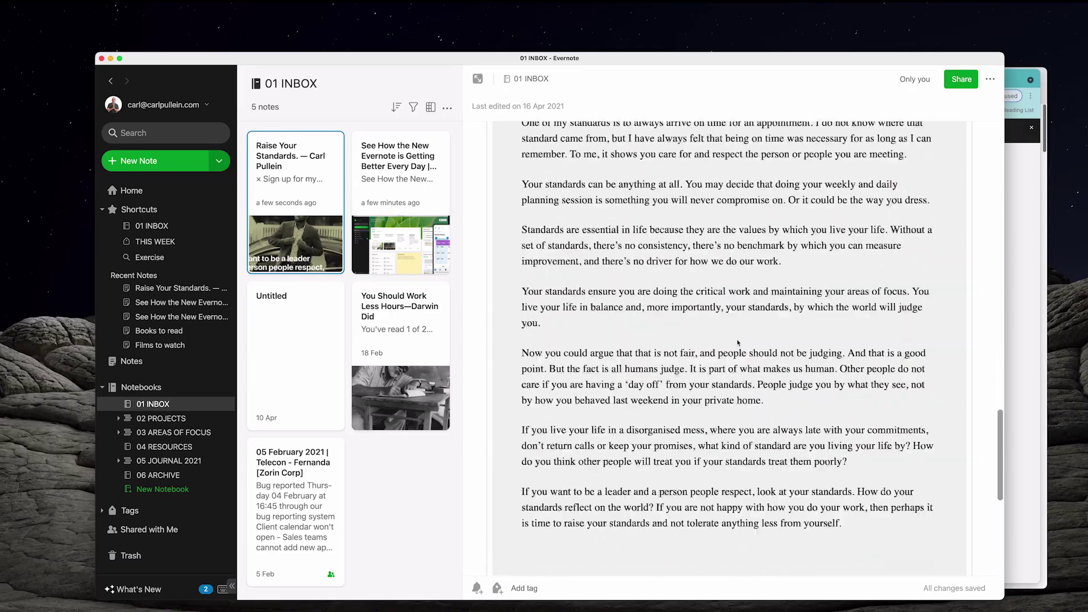
scroll(737, 339, "up", 15)
scroll(738, 339, "down", 20)
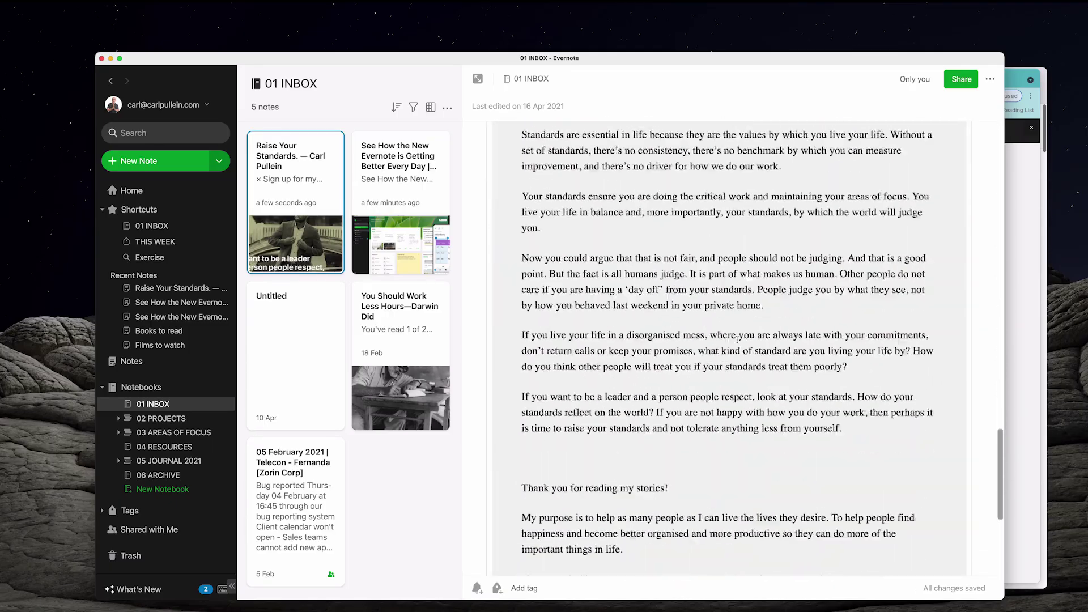
scroll(737, 340, "down", 2)
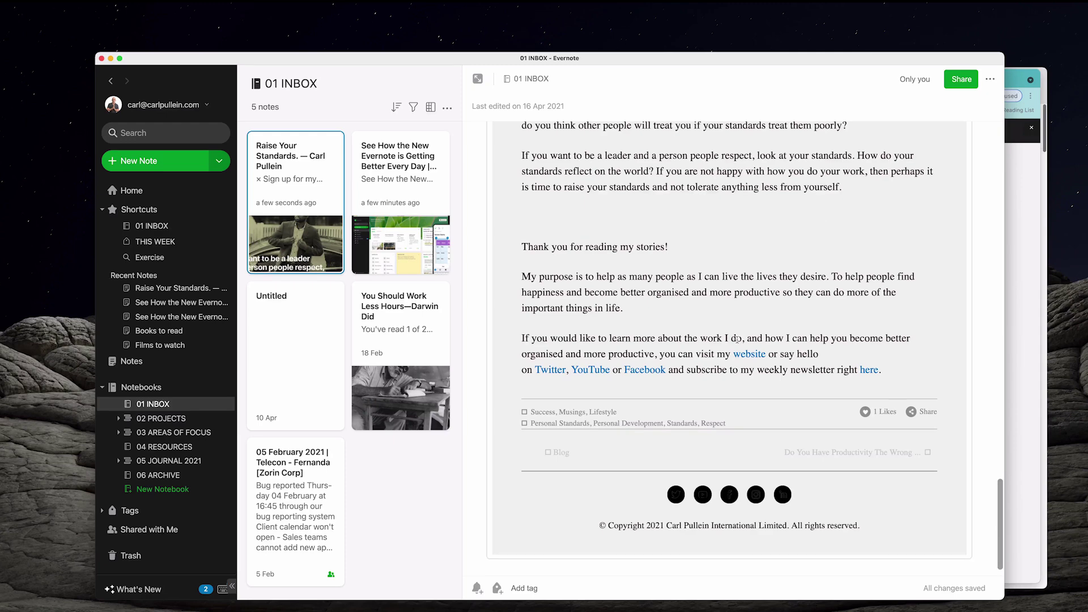
scroll(737, 339, "up", 20)
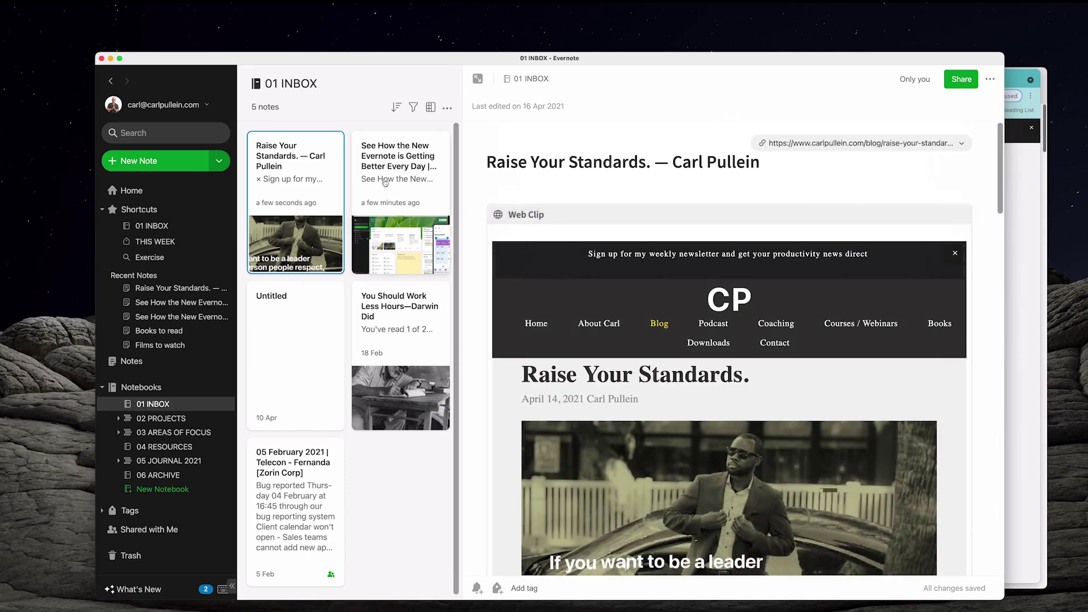
Step: Browse the 01 INBOX notes, ending on the 'See How the New Evernote is Getting Better Every Day' clip
left_click(385, 182)
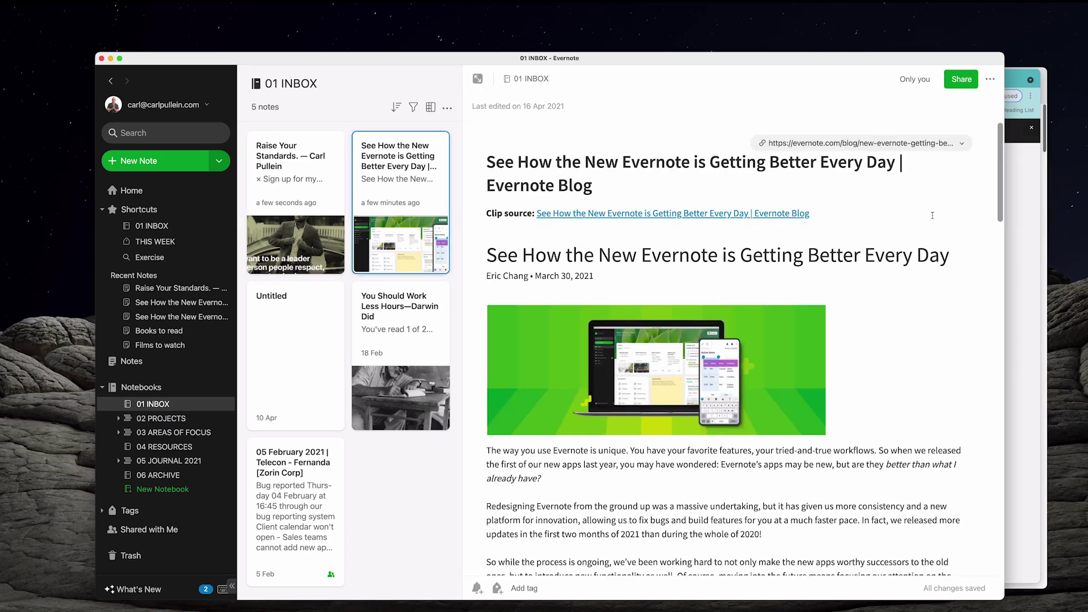
scroll(916, 349, "down", 20)
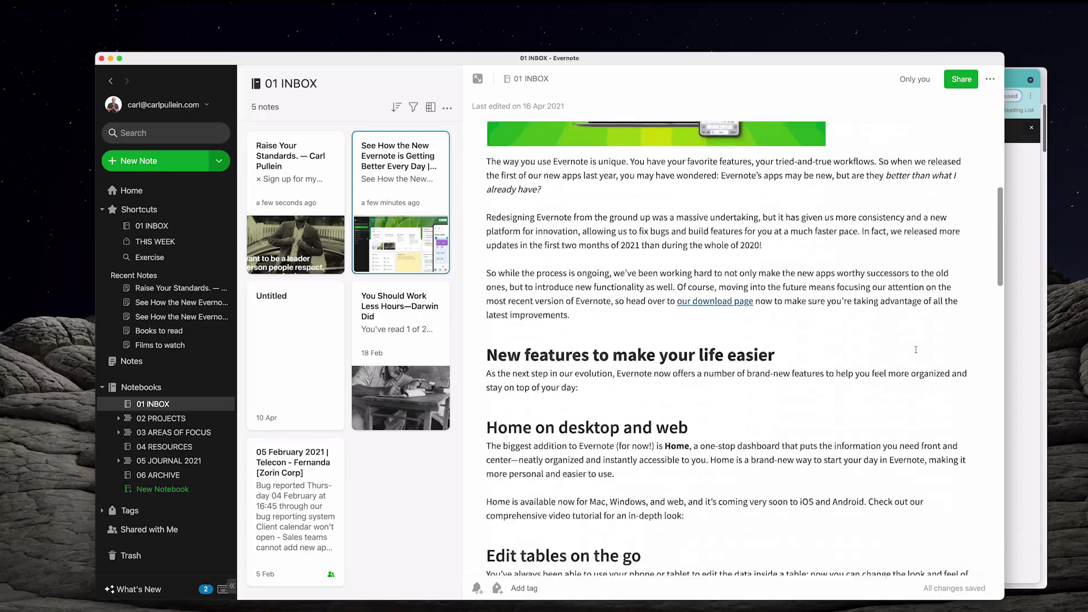
scroll(916, 350, "down", 7)
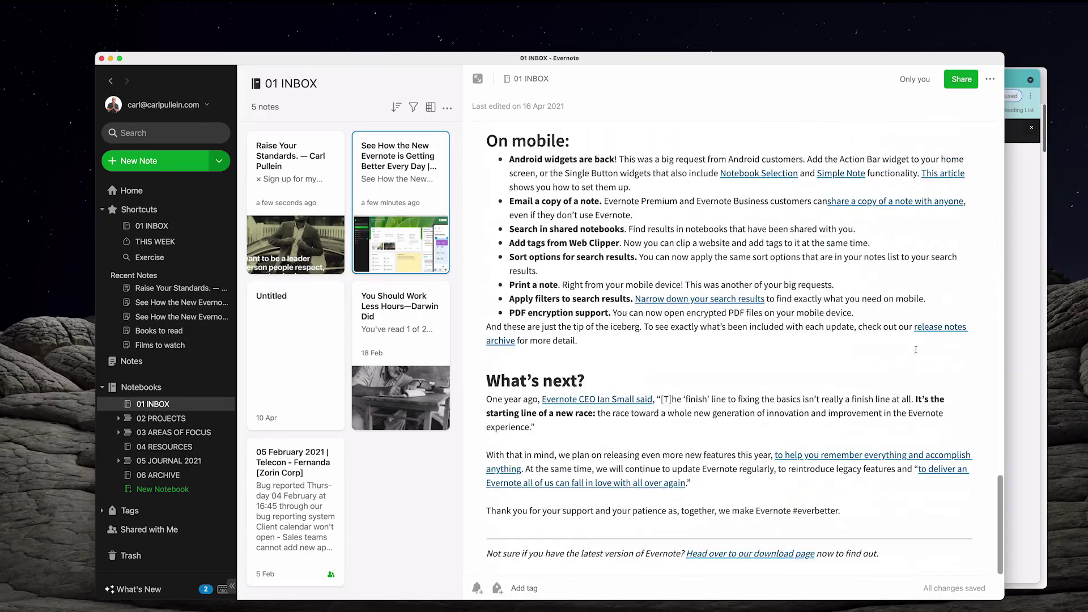
scroll(916, 349, "up", 20)
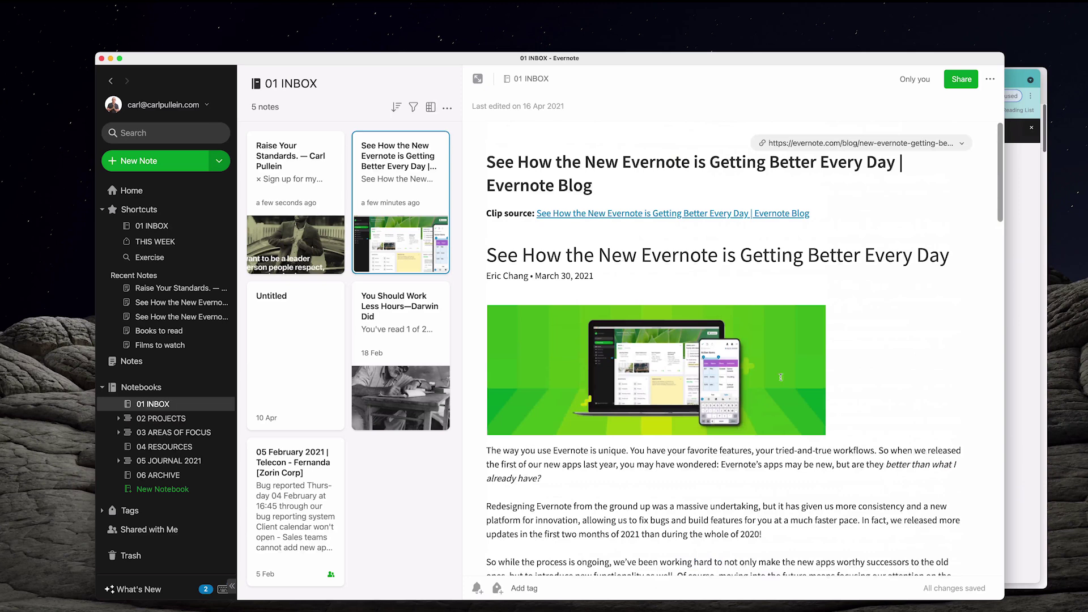
left_click(303, 356)
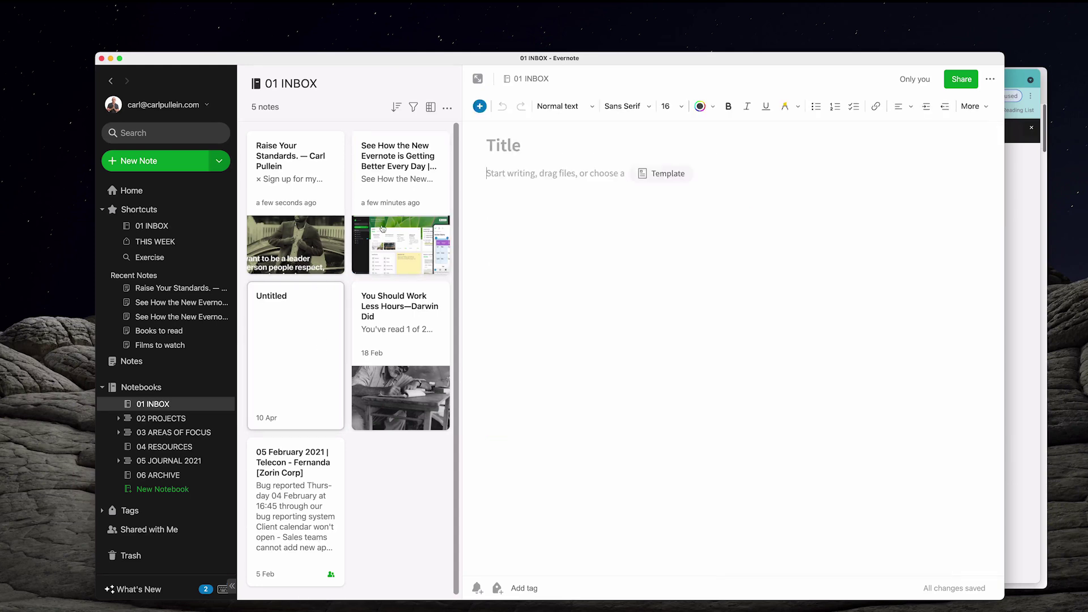
left_click(293, 191)
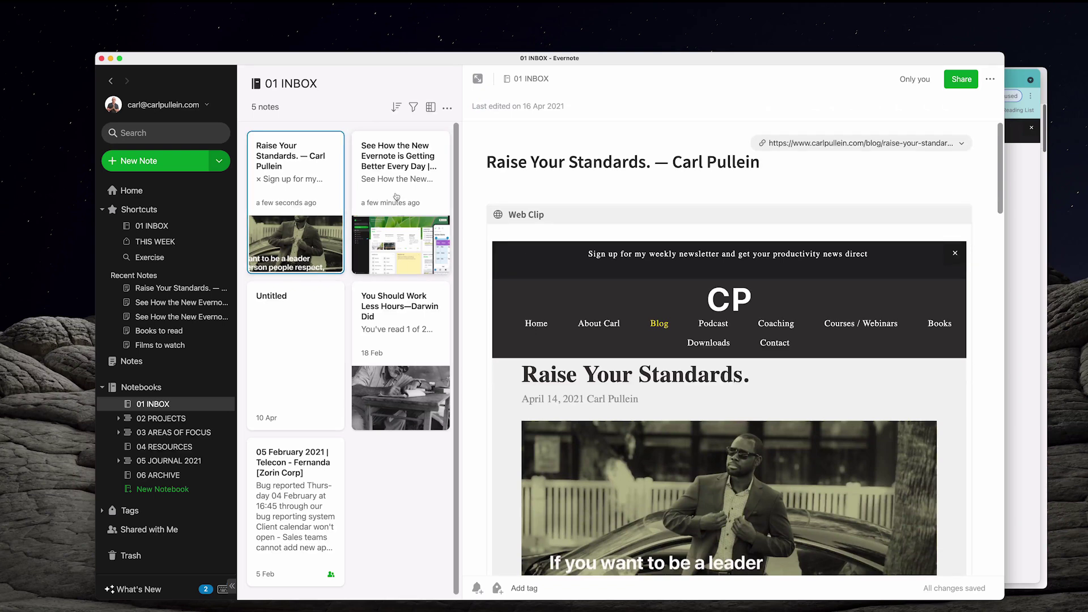
left_click(396, 196)
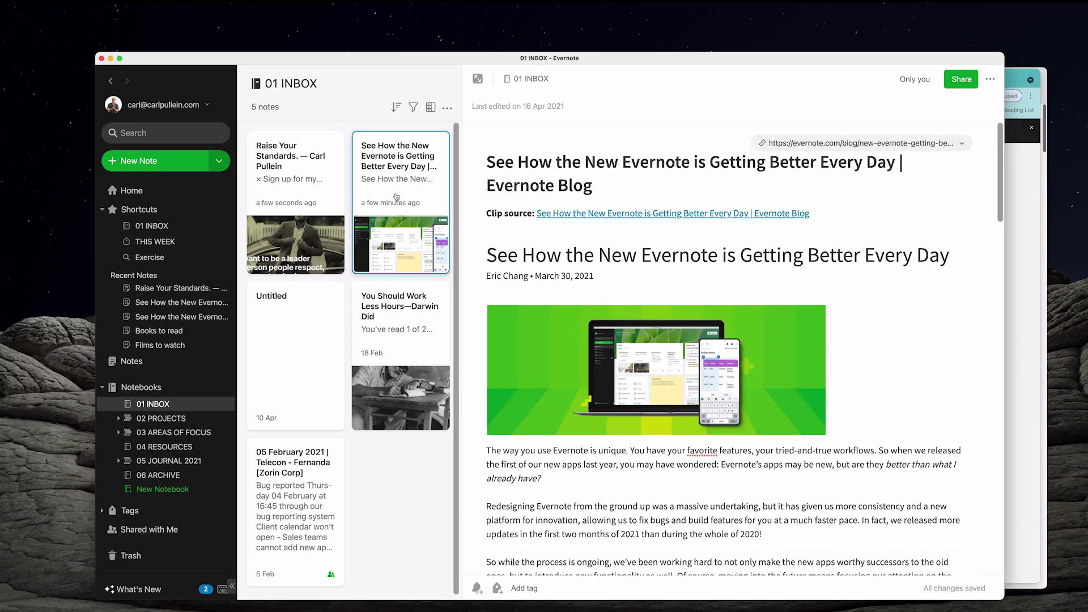